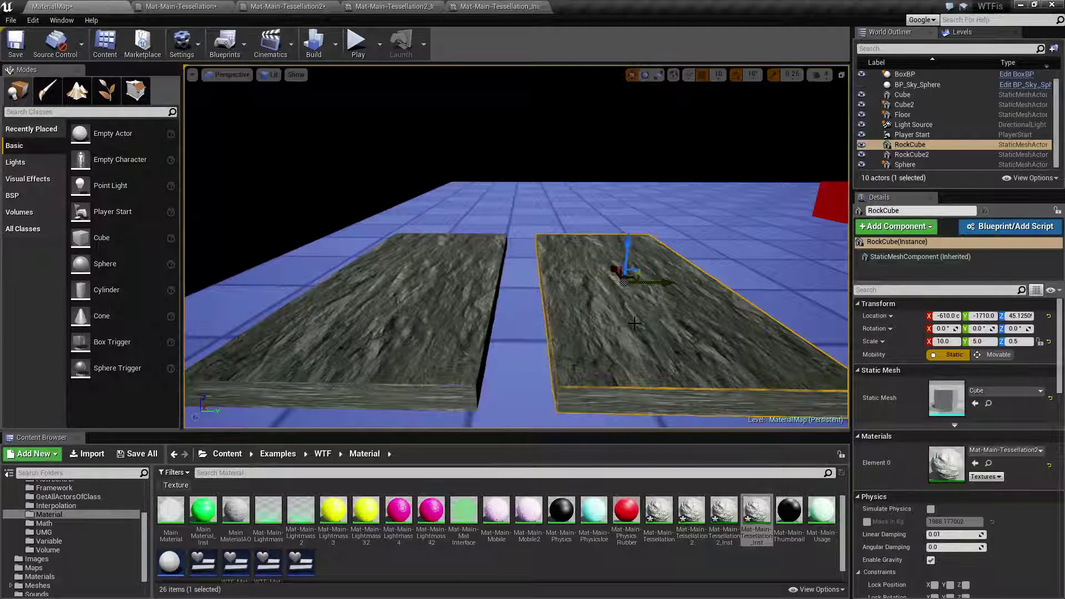
Step: View the Mat-Main-Tessellation and Mat-Main-Tessellation2 materials and the Mat-Main-Tessellation2 instance
click(181, 6)
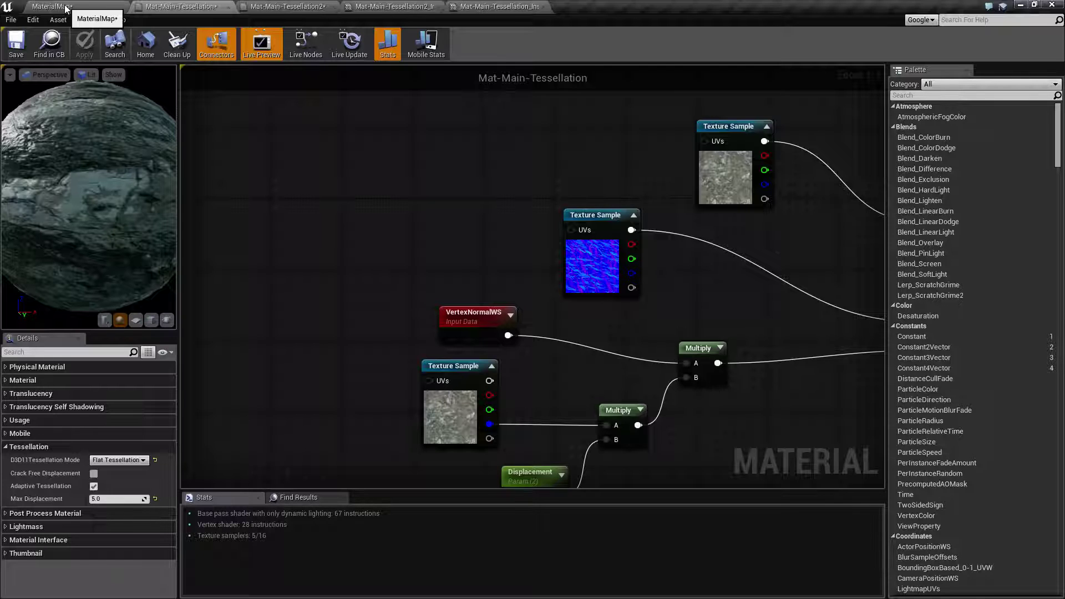
click(314, 7)
click(393, 6)
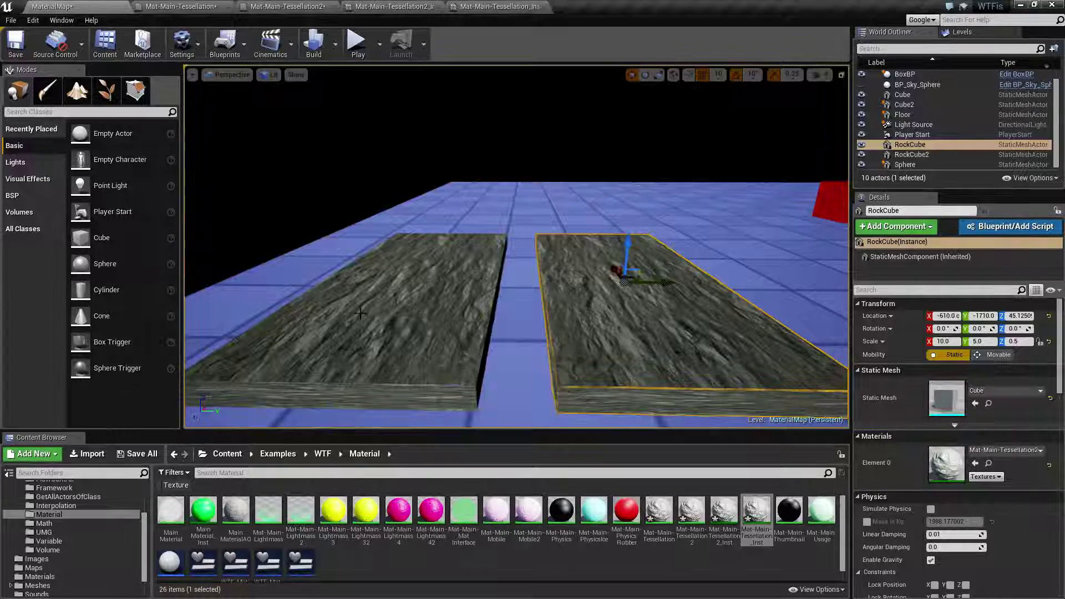
Step: Select the RockCube2 slab in the MaterialMap level and look at it close up
click(446, 295)
right_drag(530, 308, 481, 364)
key(w)
key(s)
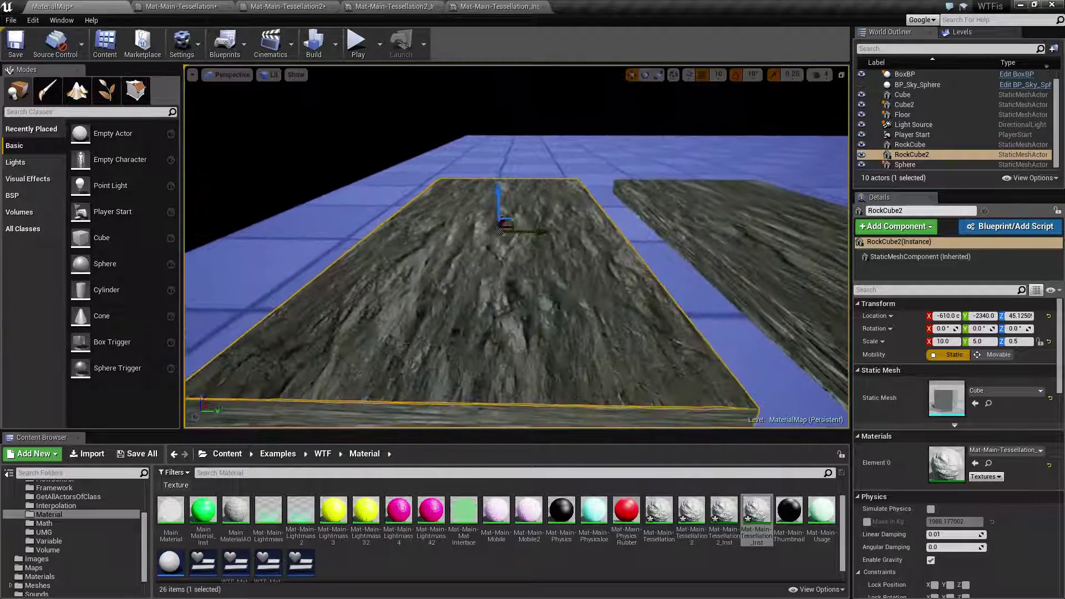
Step: Set the Displacement parameter of Mat-Main-Tessellation2_Inst to 35
click(375, 6)
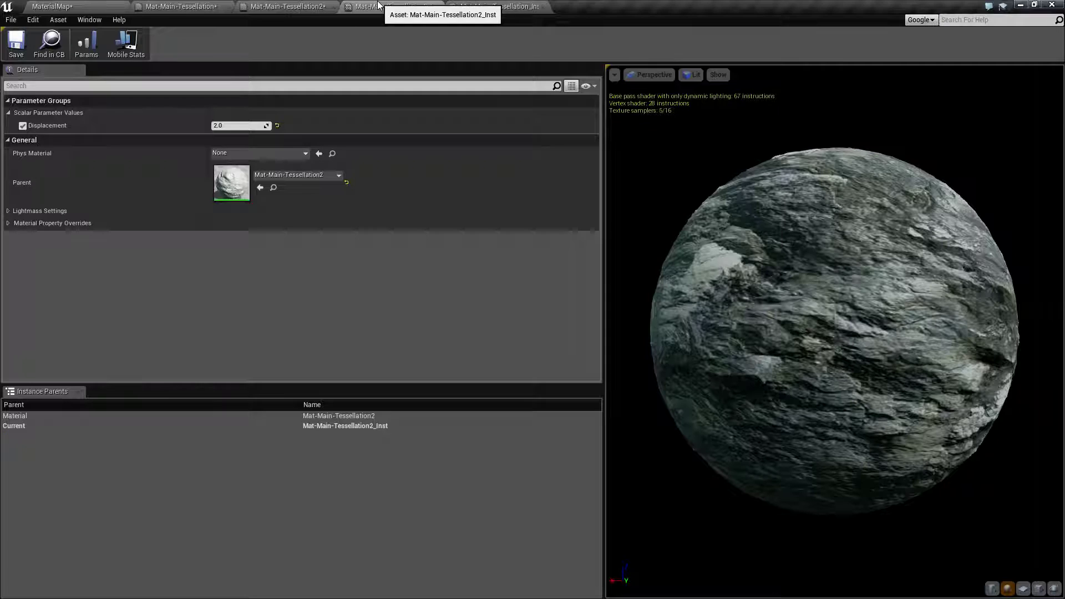
double_click(235, 125)
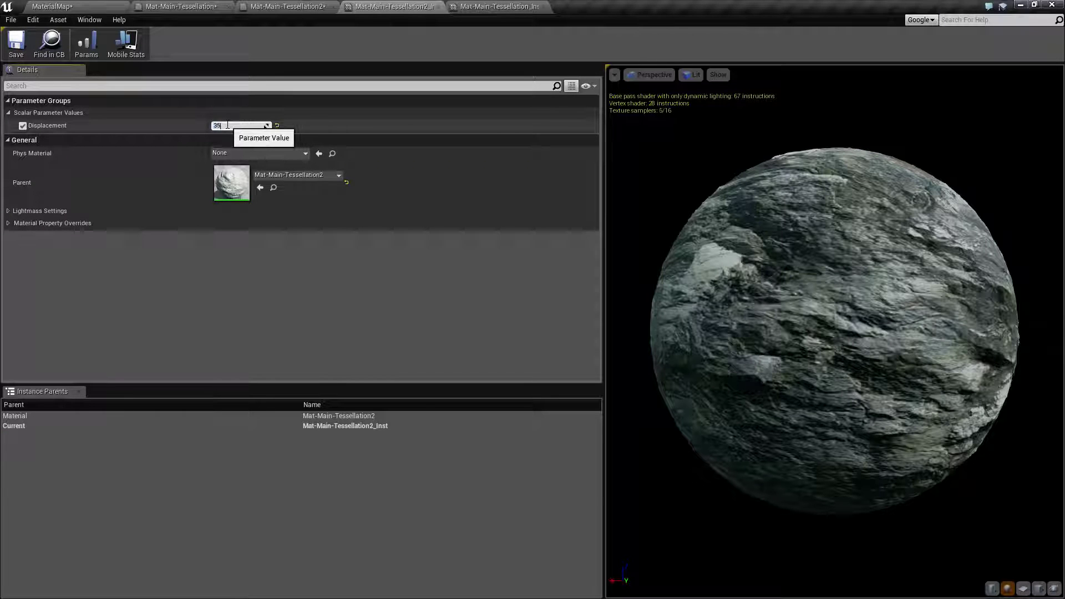
text(35)
key(Return)
Step: Compare the surfaces of the two rock slabs in the level and reopen the Mat-Main-Tessellation2 instance
click(91, 6)
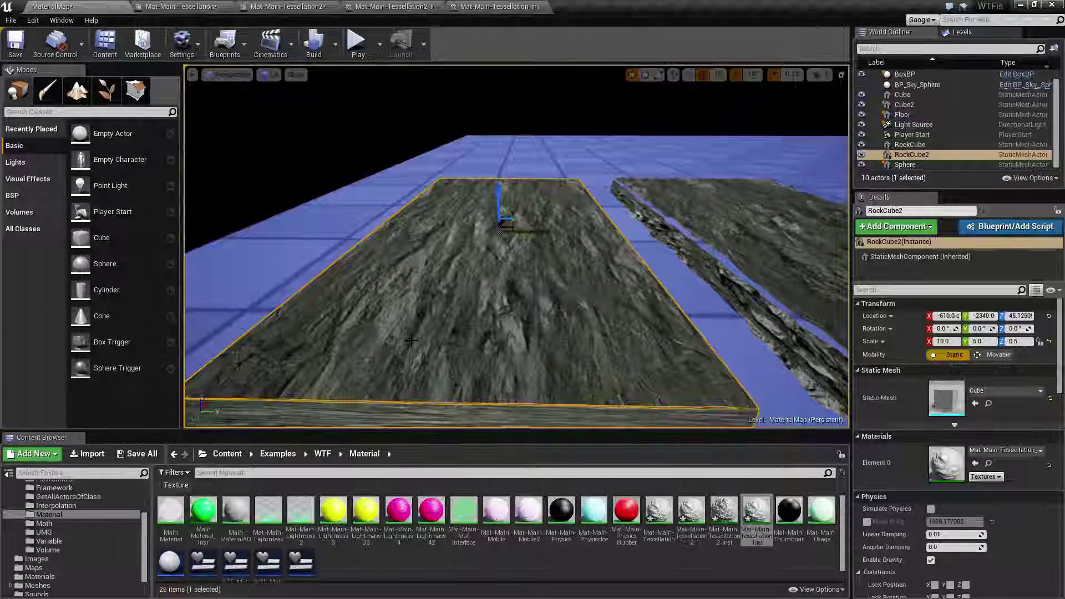
right_drag(516, 247, 549, 227)
right_drag(459, 280, 488, 305)
right_drag(504, 252, 505, 247)
click(395, 6)
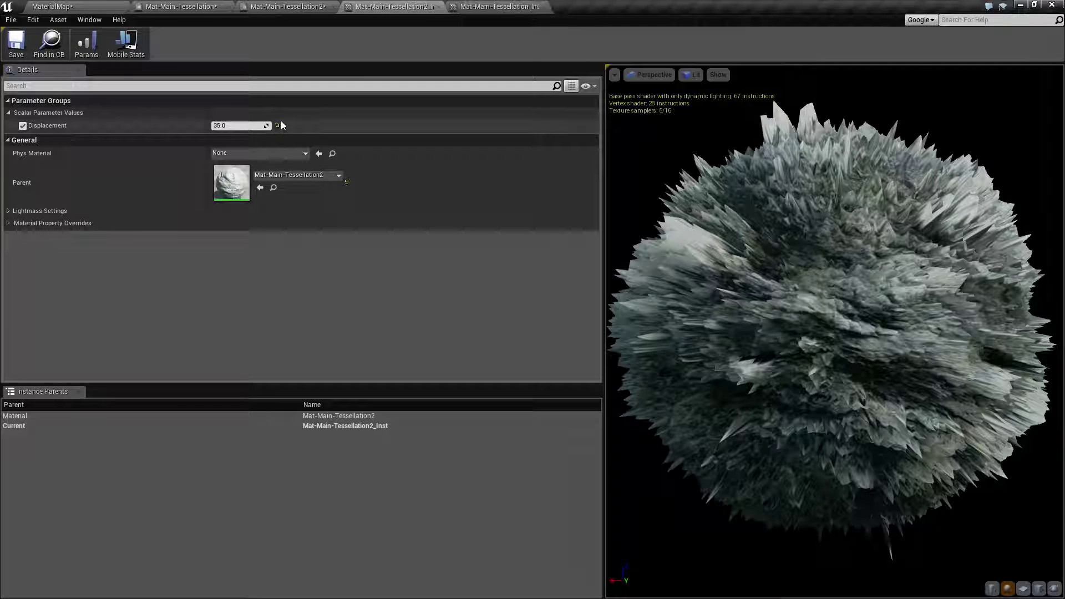
Step: Set Mat-Main-Tessellation's D3D11 tessellation mode to No Tessellation and examine the inputs of its main material node
click(181, 6)
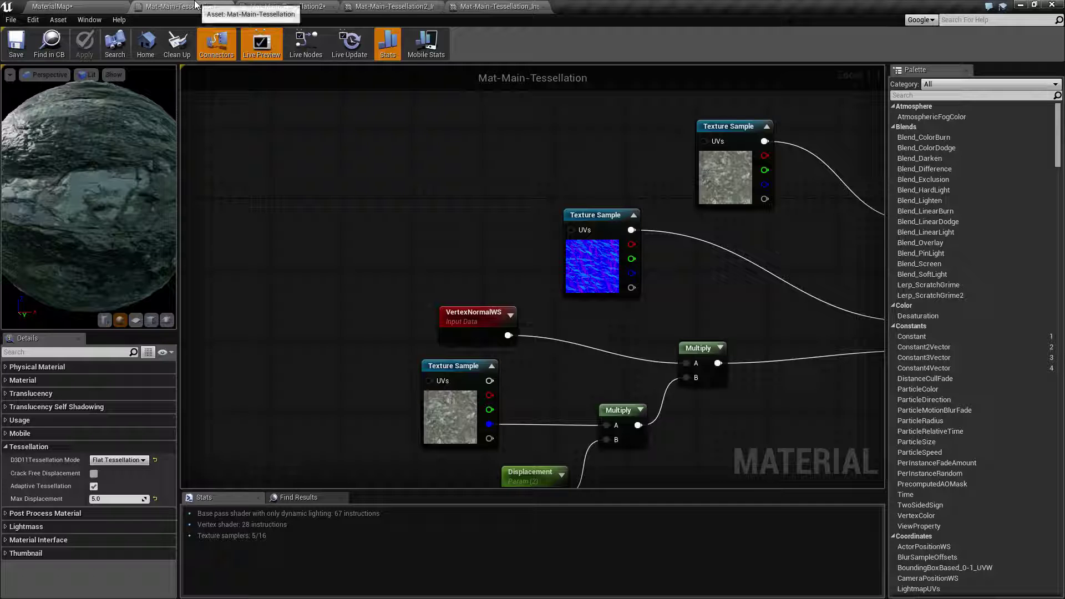
click(105, 462)
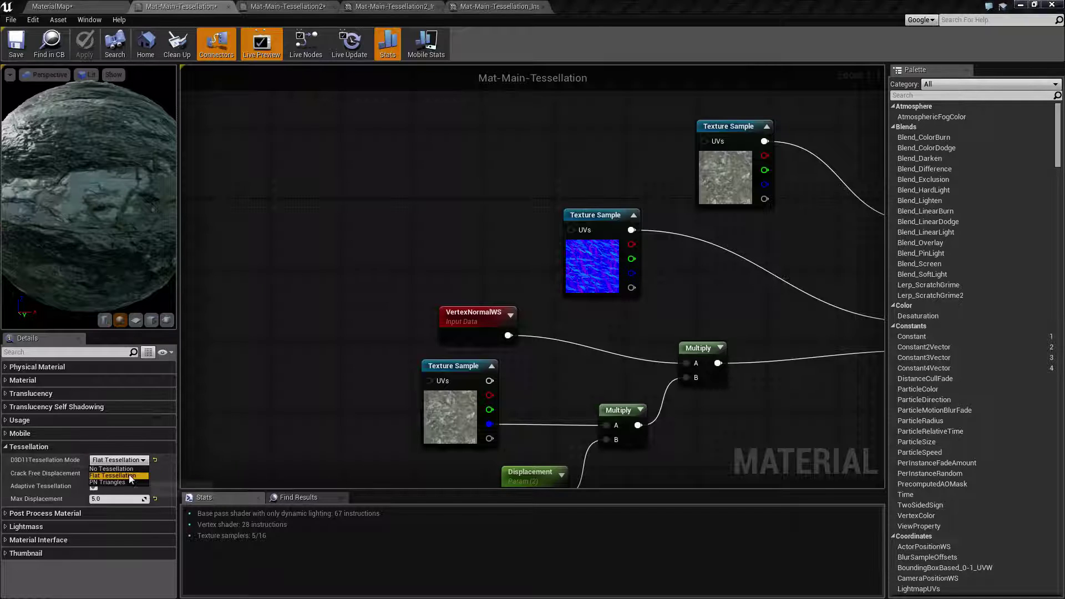
click(124, 470)
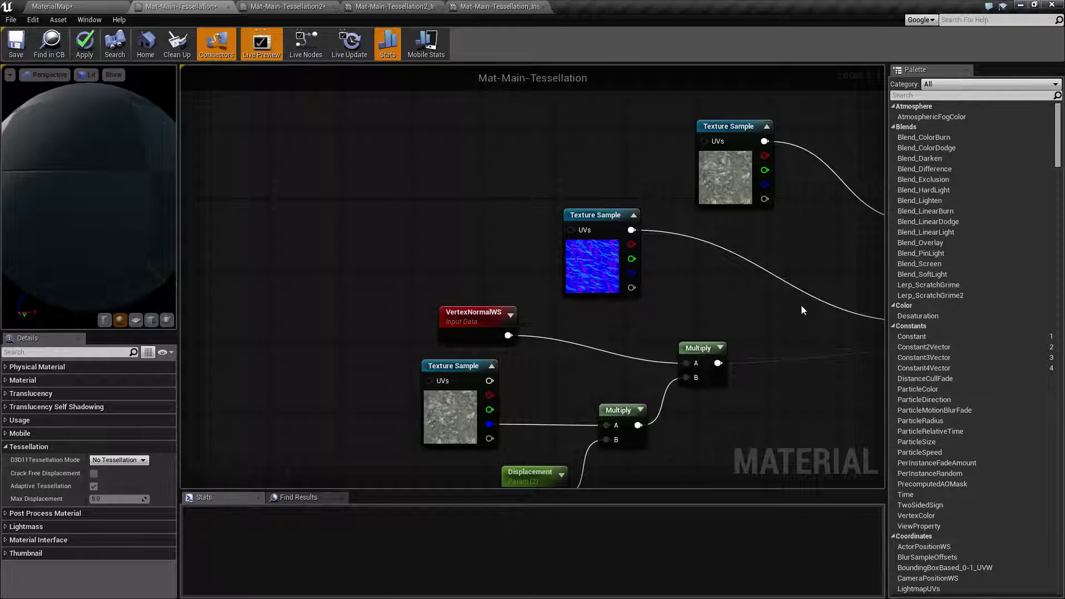
right_drag(809, 398, 455, 312)
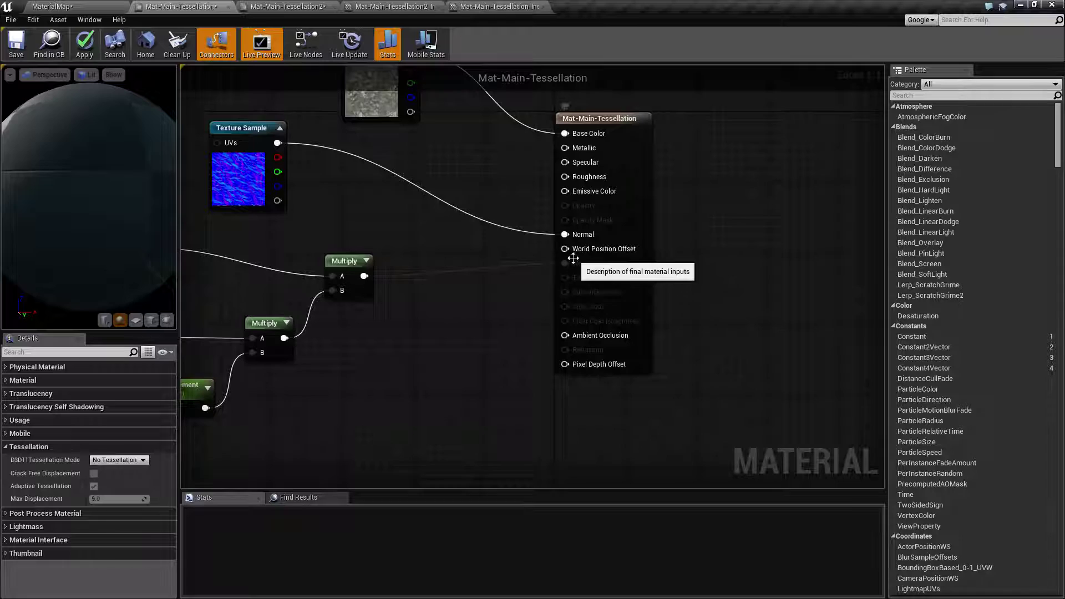
right_drag(499, 341, 522, 354)
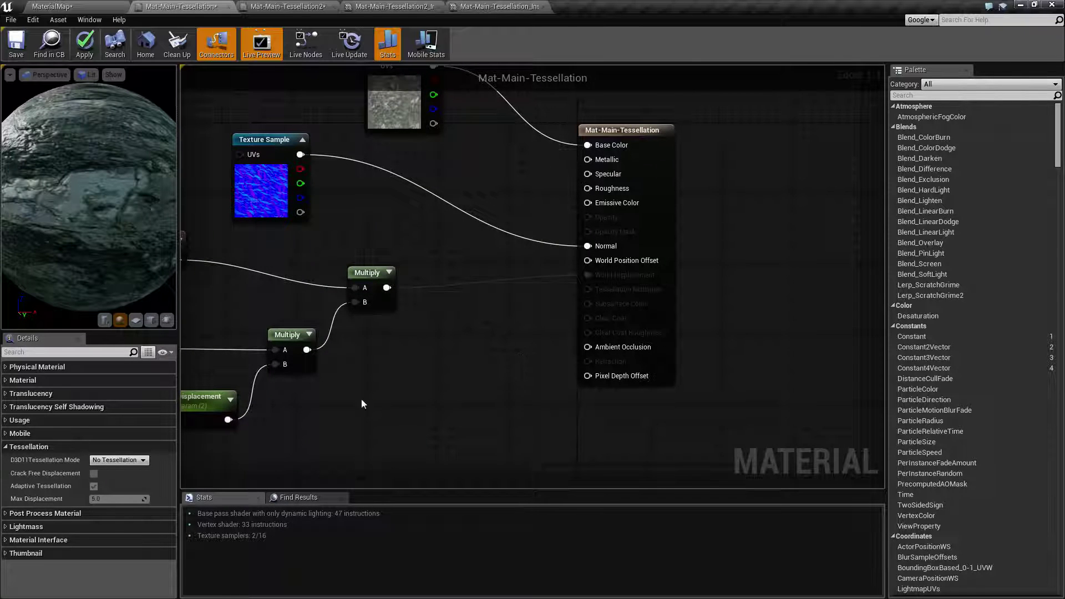
Step: Set Mat-Main-Tessellation's D3D11 tessellation mode to Flat Tessellation and apply the material
click(119, 460)
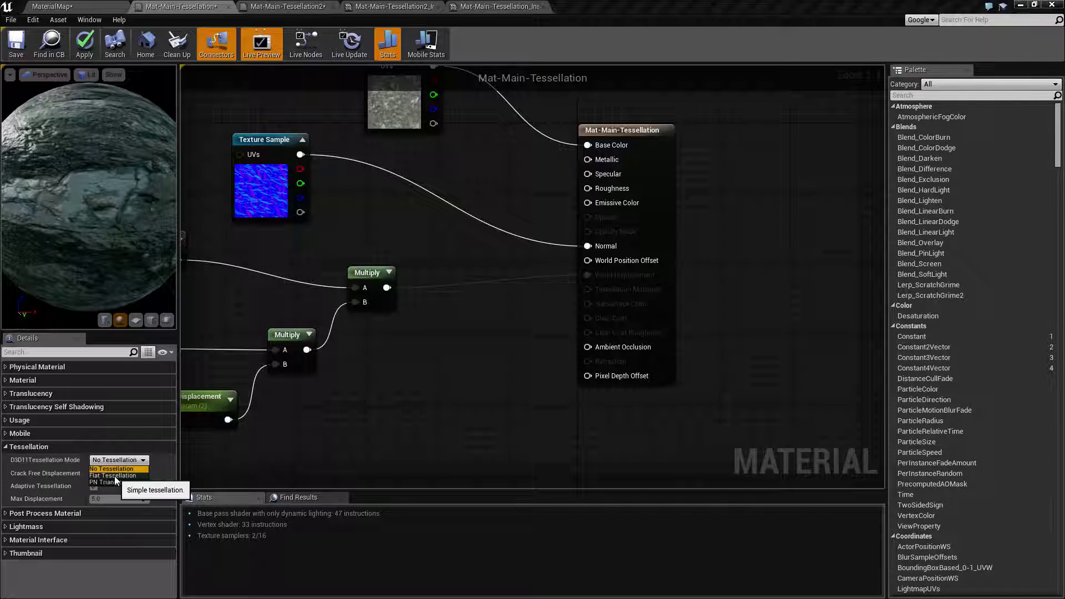
click(114, 475)
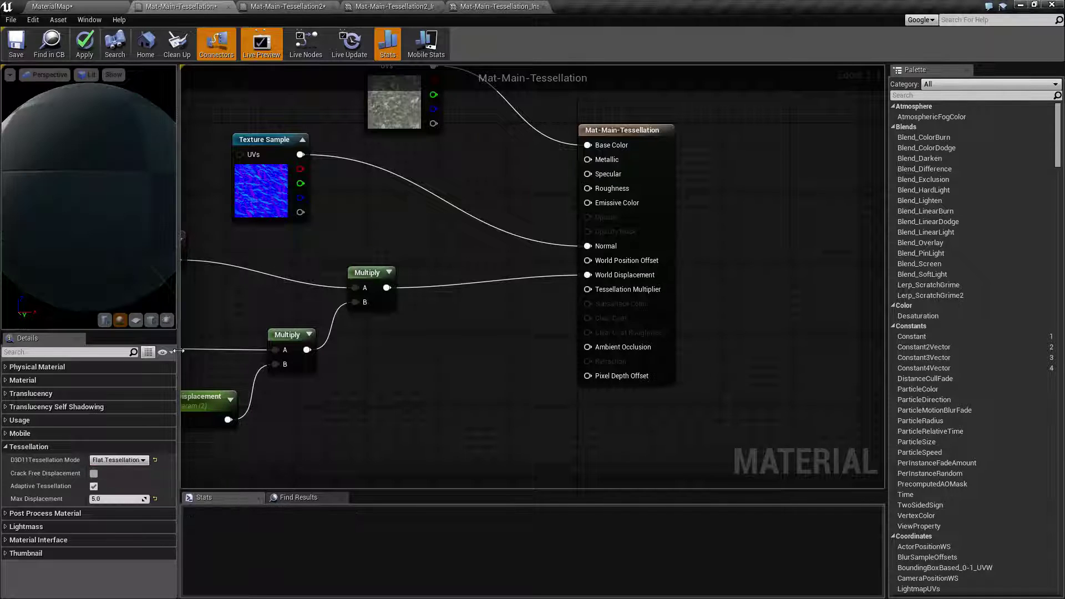
click(84, 41)
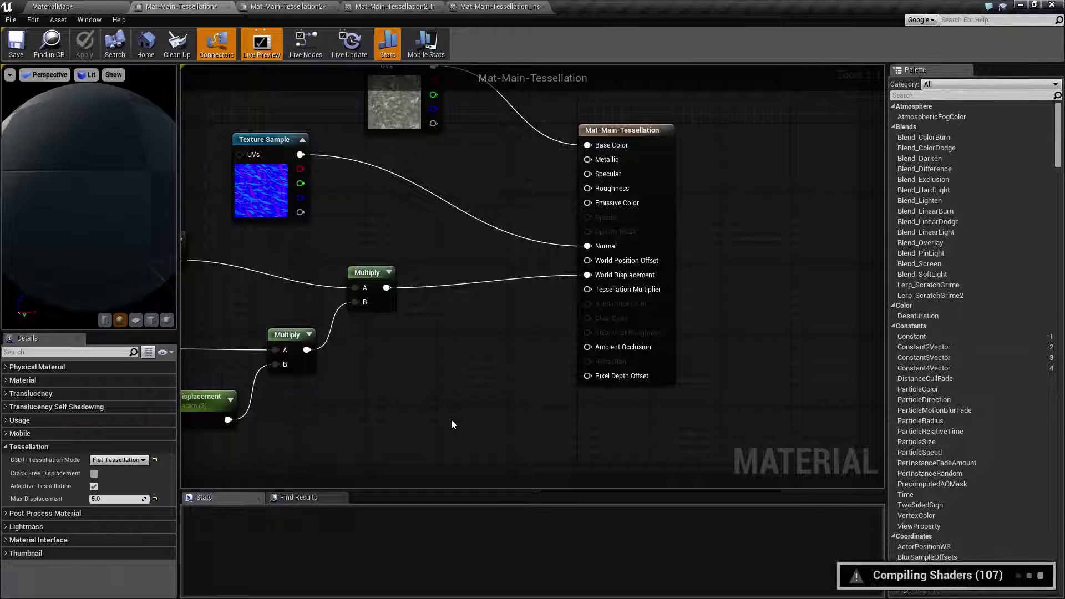
Step: Compare the tessellation mode settings of the Mat-Main-Tessellation and Mat-Main-Tessellation2 materials
click(247, 7)
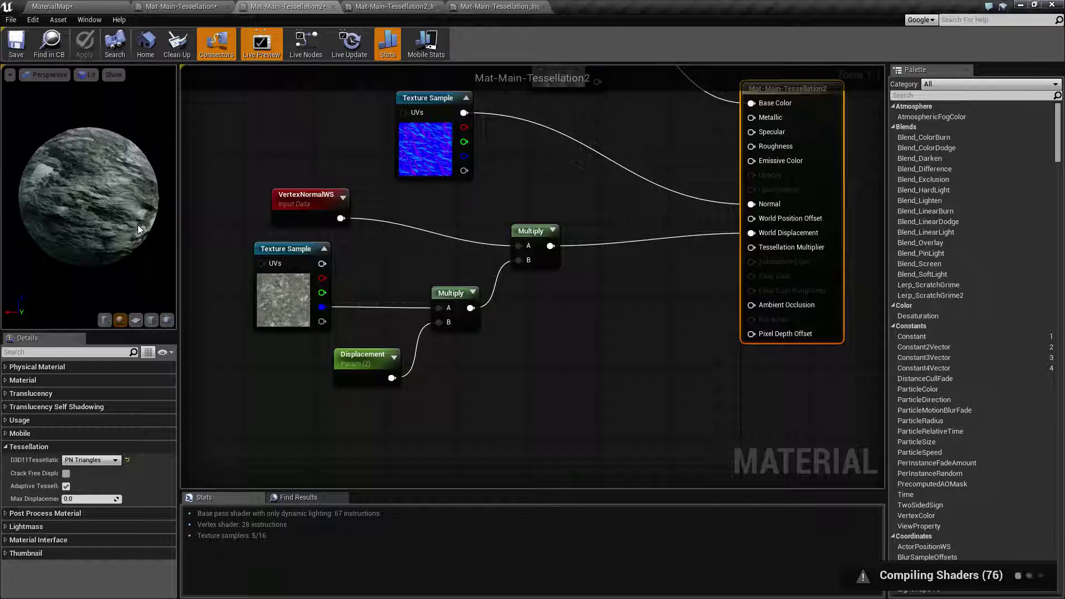
click(180, 7)
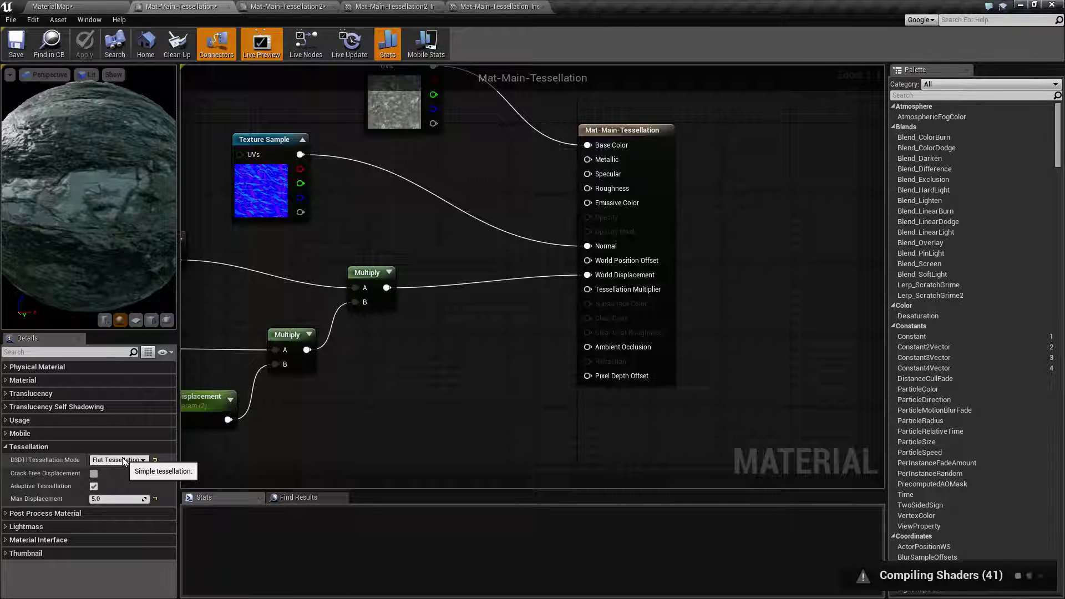
click(275, 6)
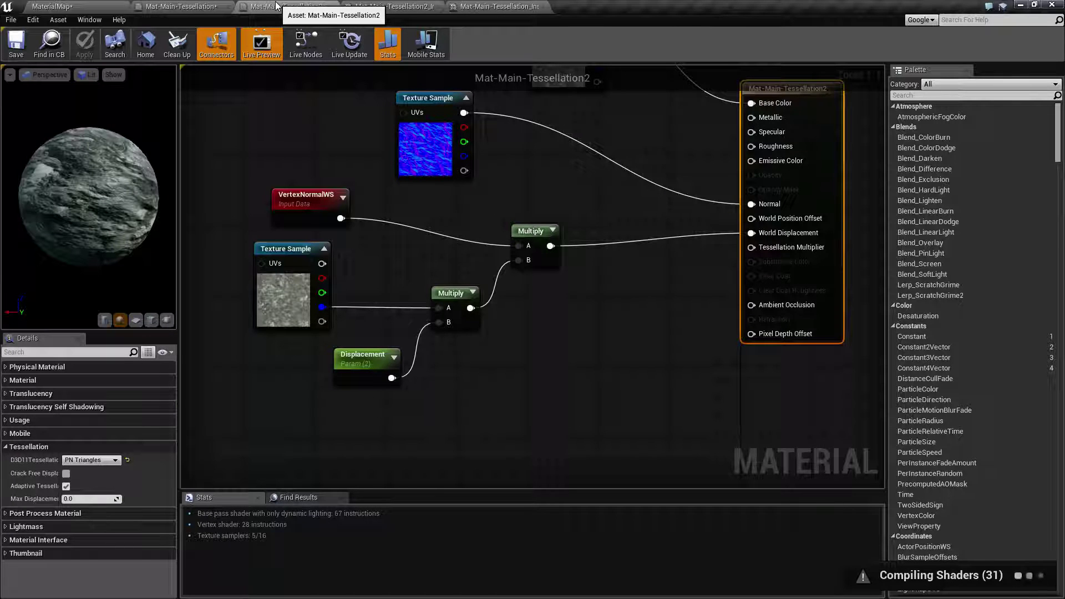
click(181, 6)
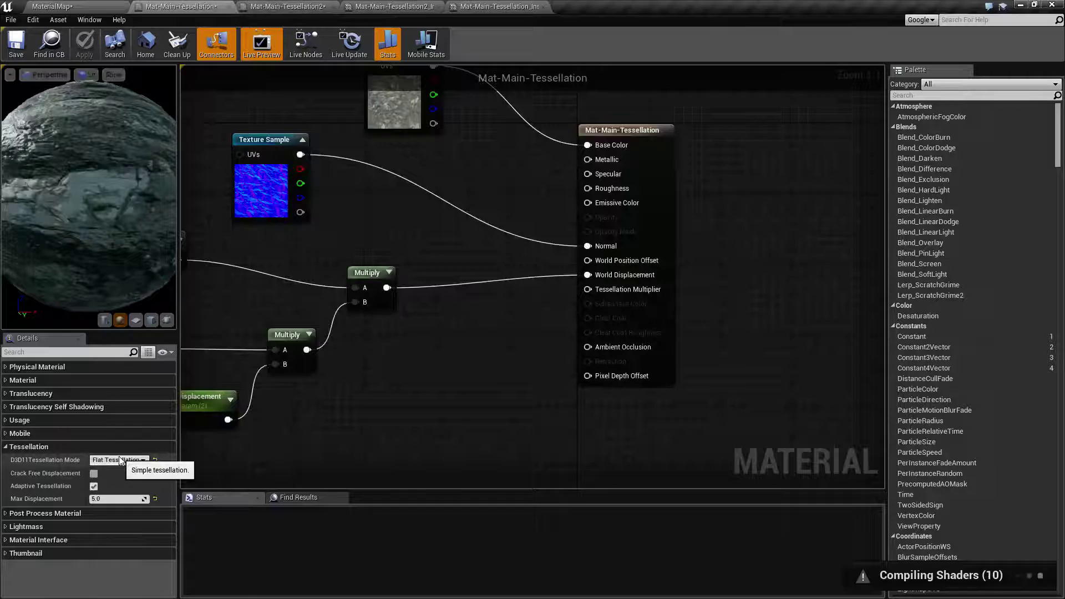
click(281, 6)
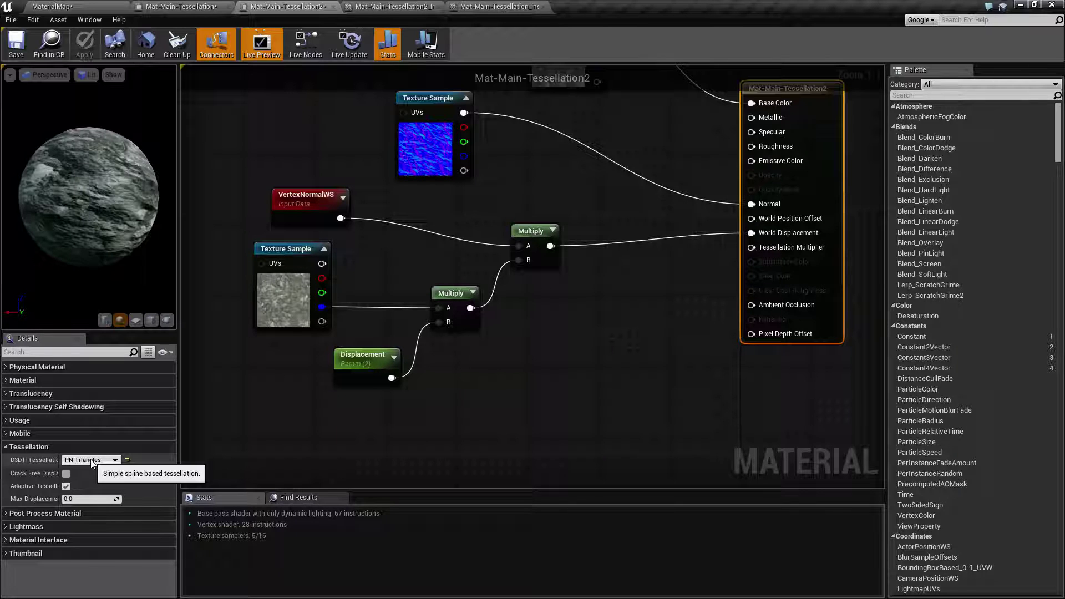
Step: Set the Displacement parameter of Mat-Main-Tessellation2_Inst to 40
click(380, 6)
click(232, 126)
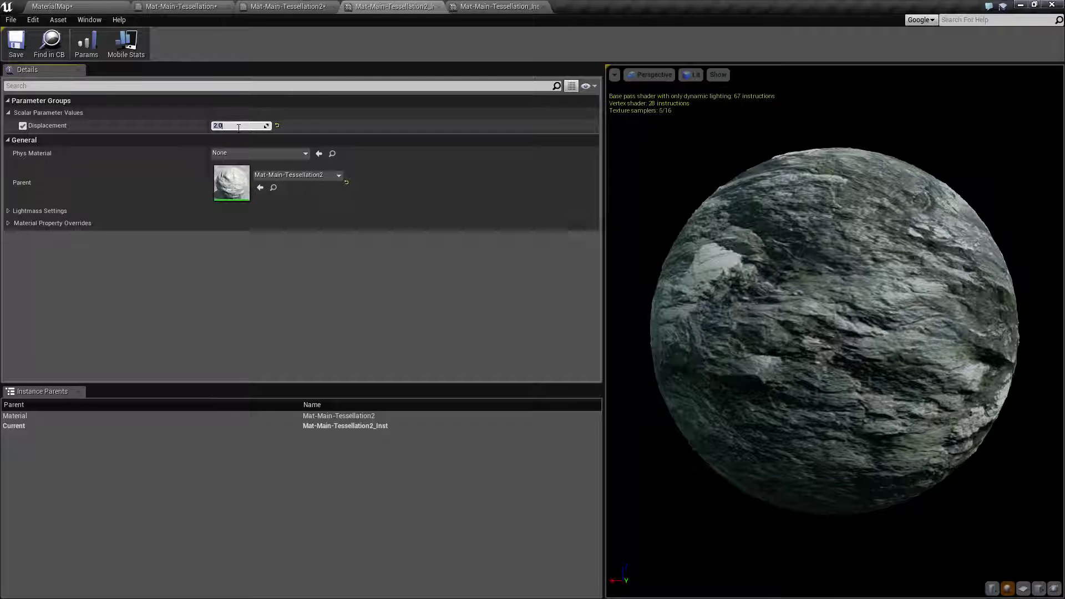
text(4)
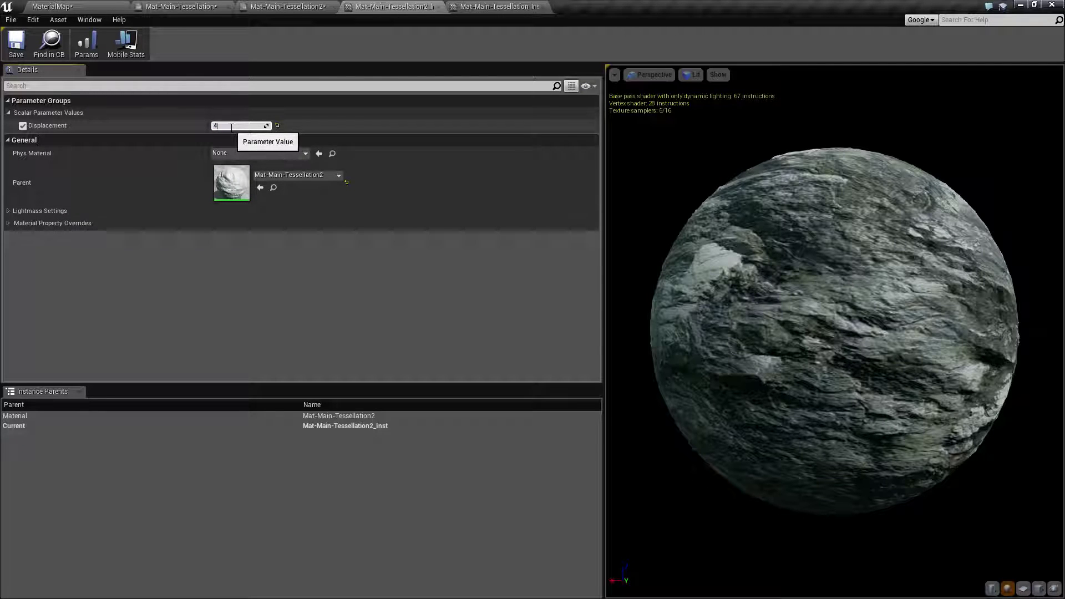
text(0)
key(Return)
Step: Set the Displacement parameter of Mat-Main-Tessellation_Inst to 40
click(500, 6)
click(227, 127)
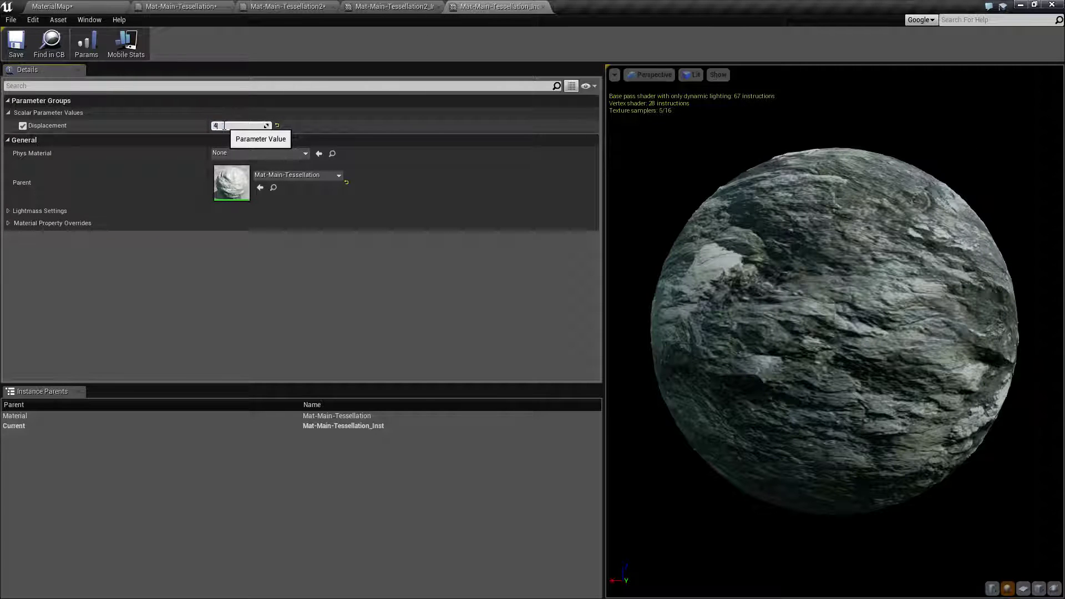
text(40)
key(Return)
Step: Compare the two displaced rock slabs in the level and check Mat-Main-Tessellation's tessellation mode
click(53, 6)
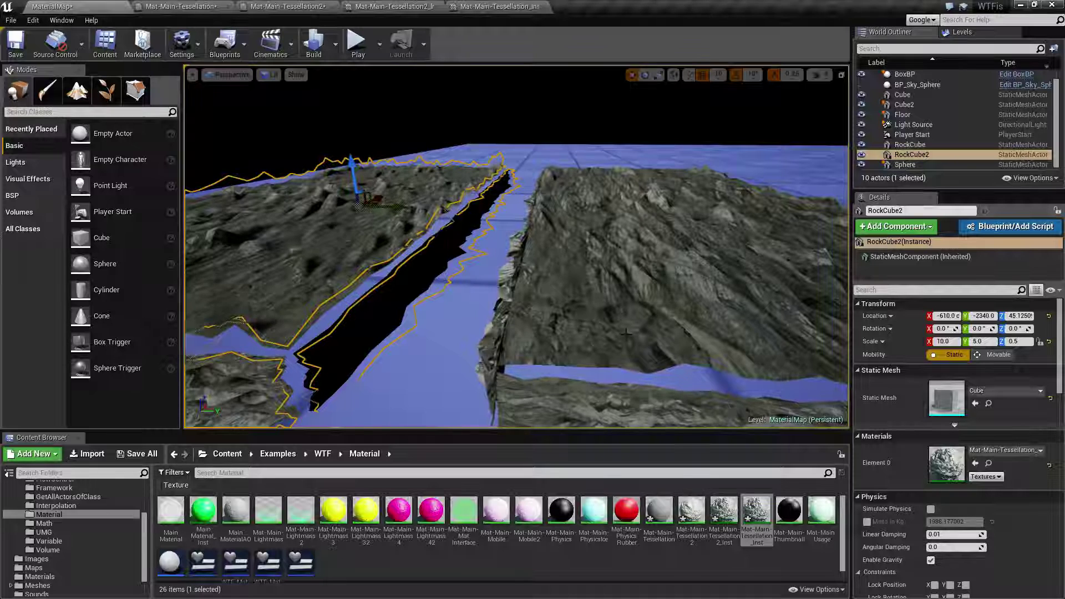
mouse_move(515, 247)
right_down()
mouse_move(549, 227)
mouse_move(488, 233)
mouse_move(510, 244)
mouse_move(499, 247)
right_up()
right_drag(659, 350, 659, 350)
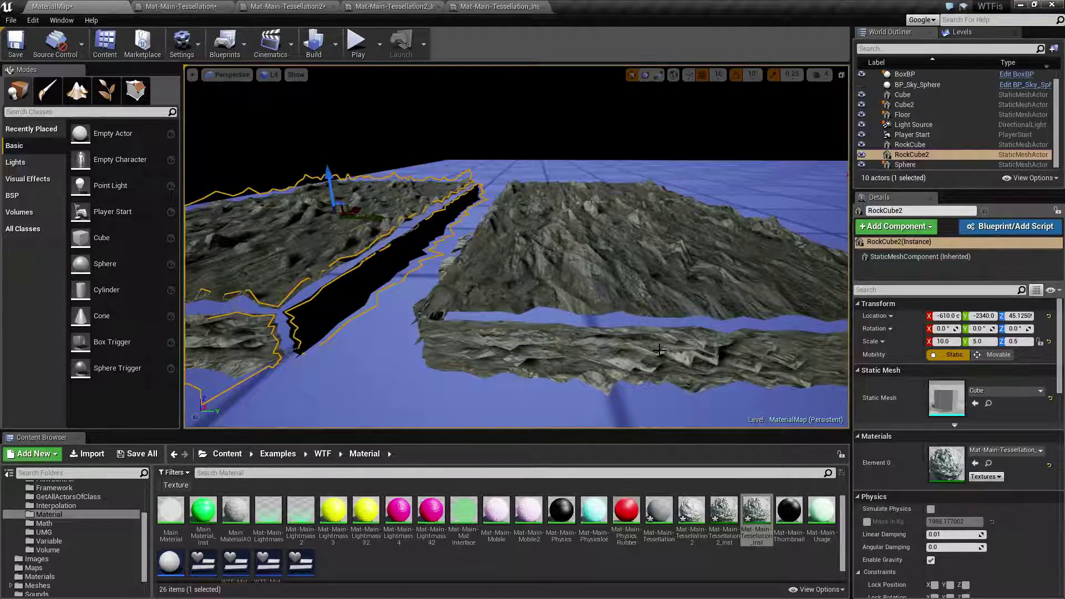
right_drag(786, 353, 638, 309)
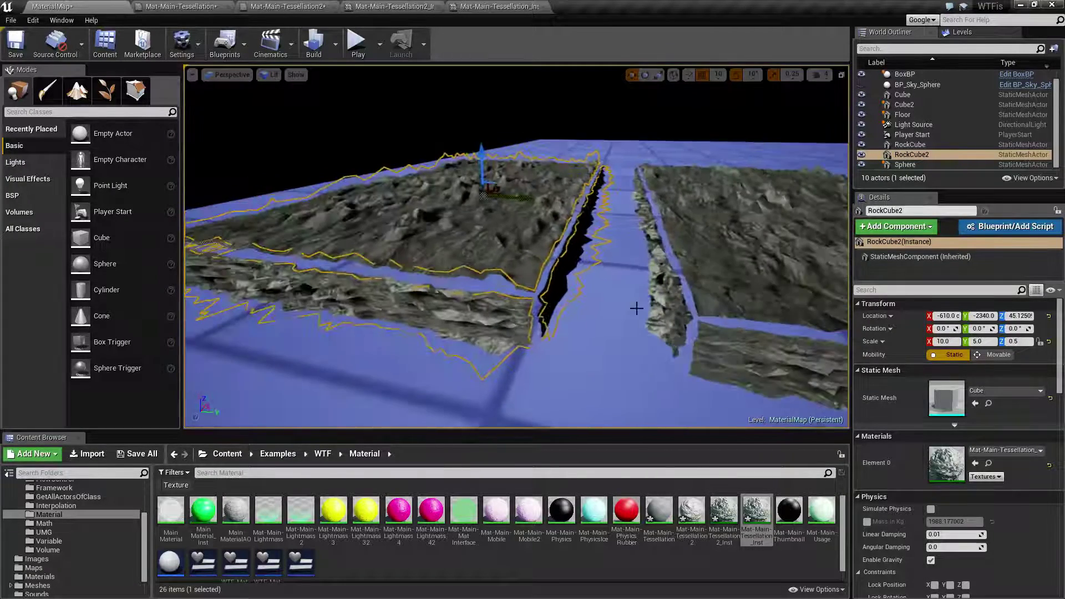
click(182, 6)
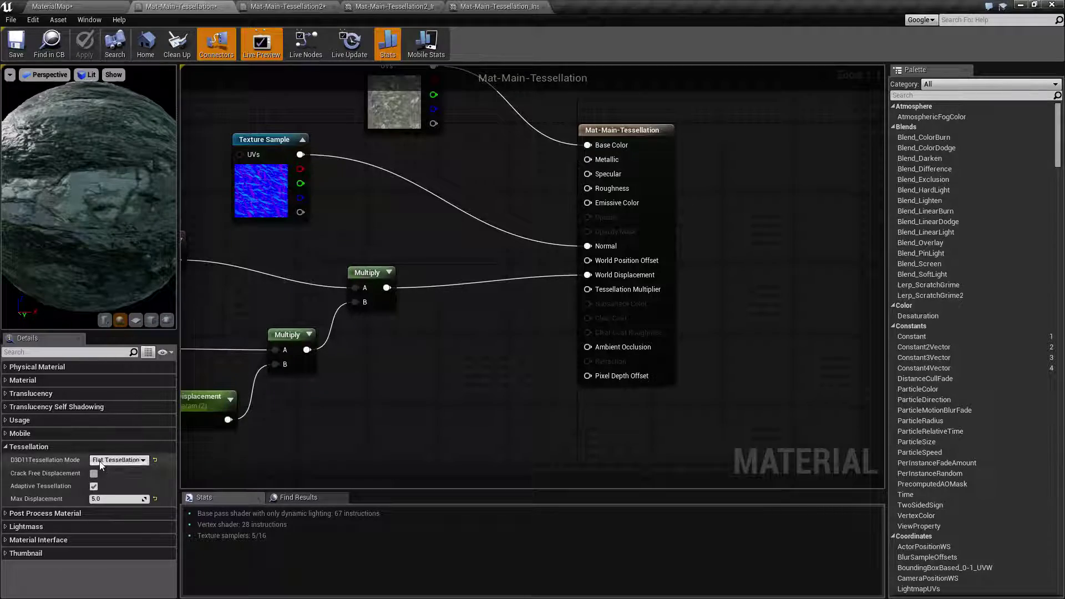
click(85, 6)
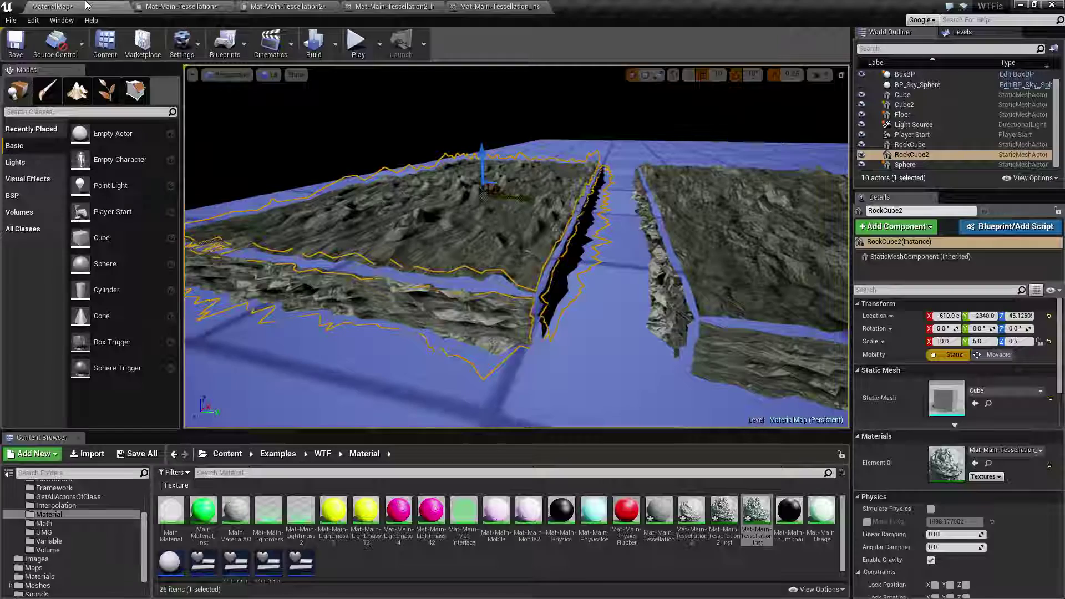
Step: Fly the camera close to the rock slabs and back to examine how their surface detail changes with distance
right_drag(649, 389, 480, 247)
key(d)
key(w)
key(w)
key(w)
key(s)
key(w)
key(s)
key(w)
key(s)
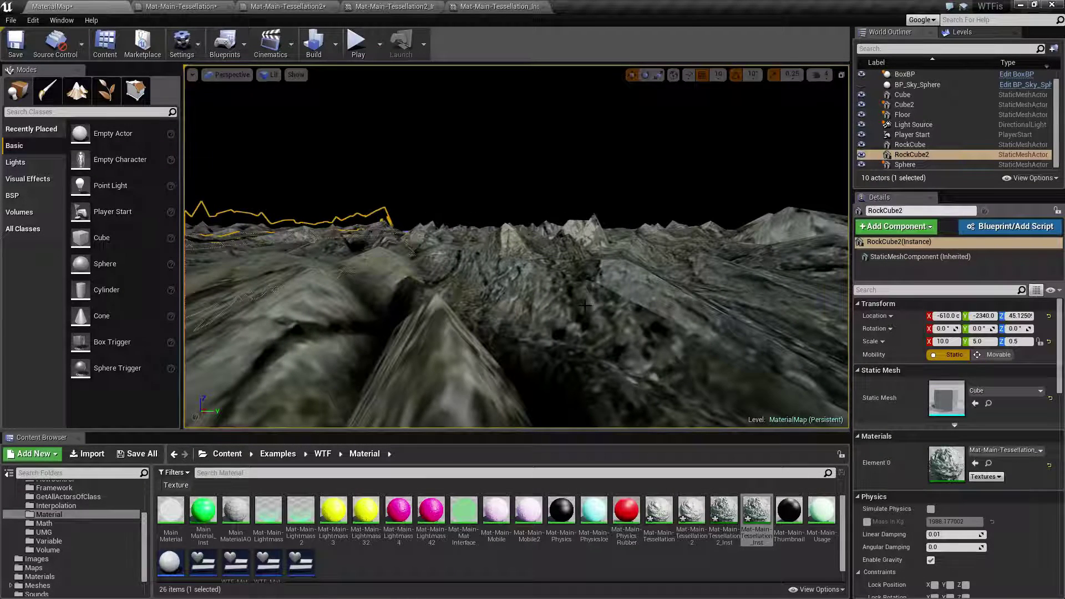
right_drag(480, 246, 472, 246)
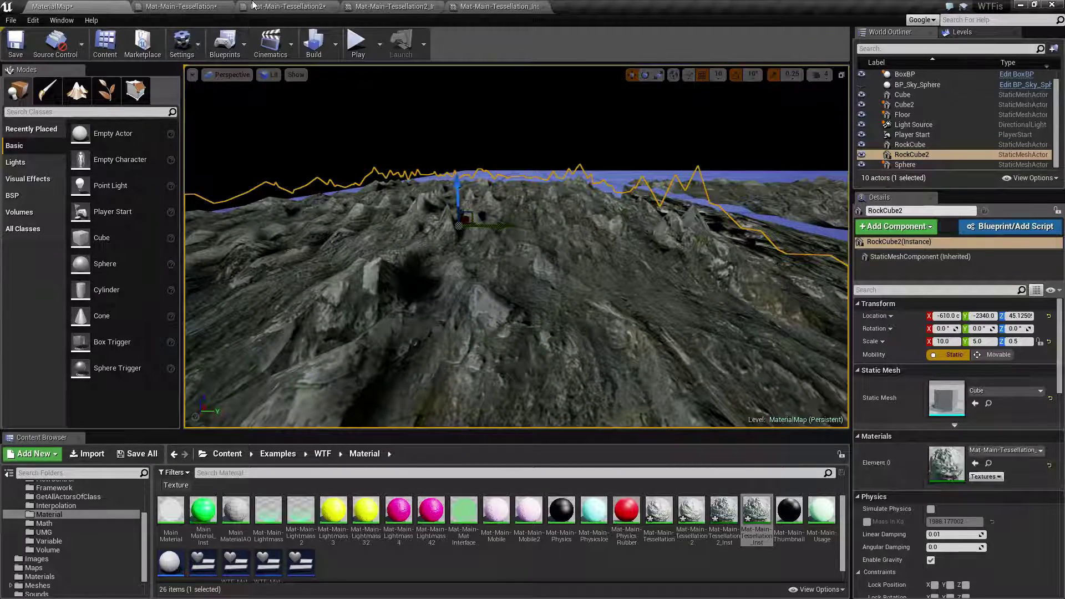
Step: Check Mat-Main-Tessellation's Adaptive Tessellation setting, examine the slabs' edges in the level and return to the material
click(183, 6)
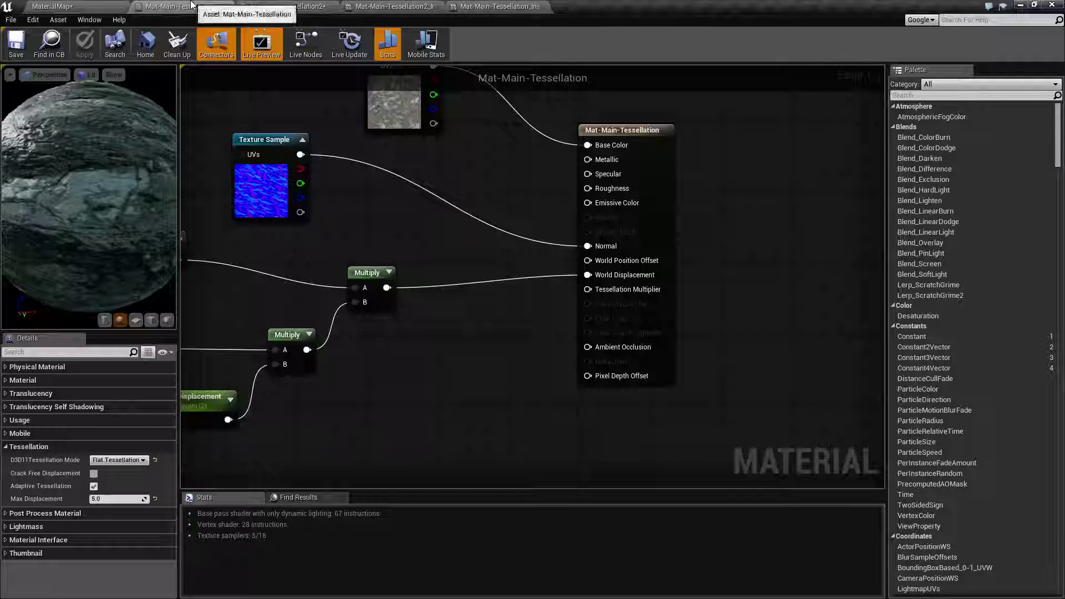
click(94, 487)
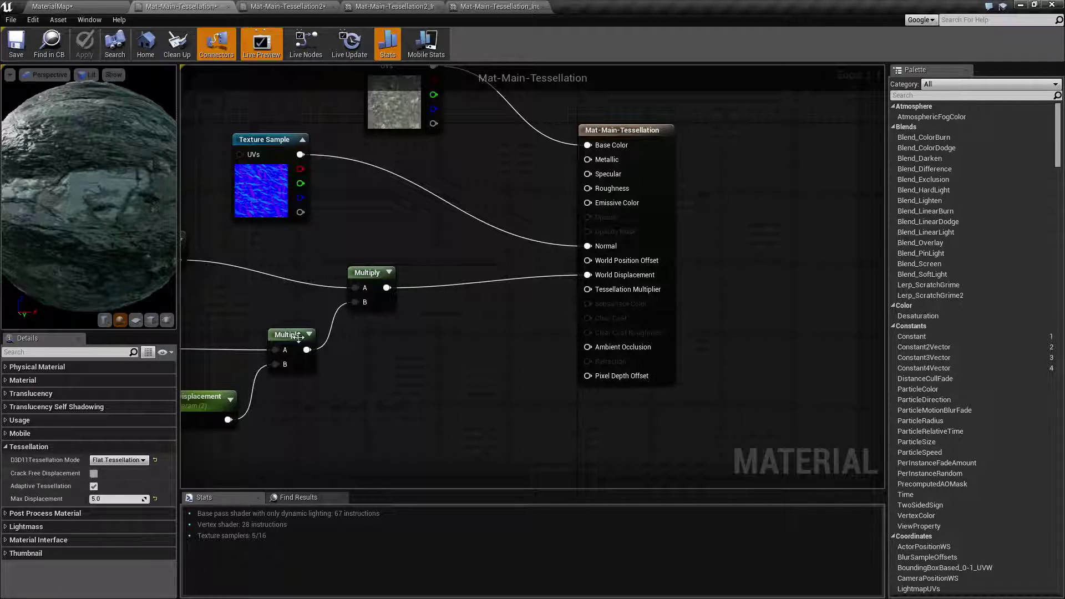
click(78, 6)
right_drag(516, 247, 483, 194)
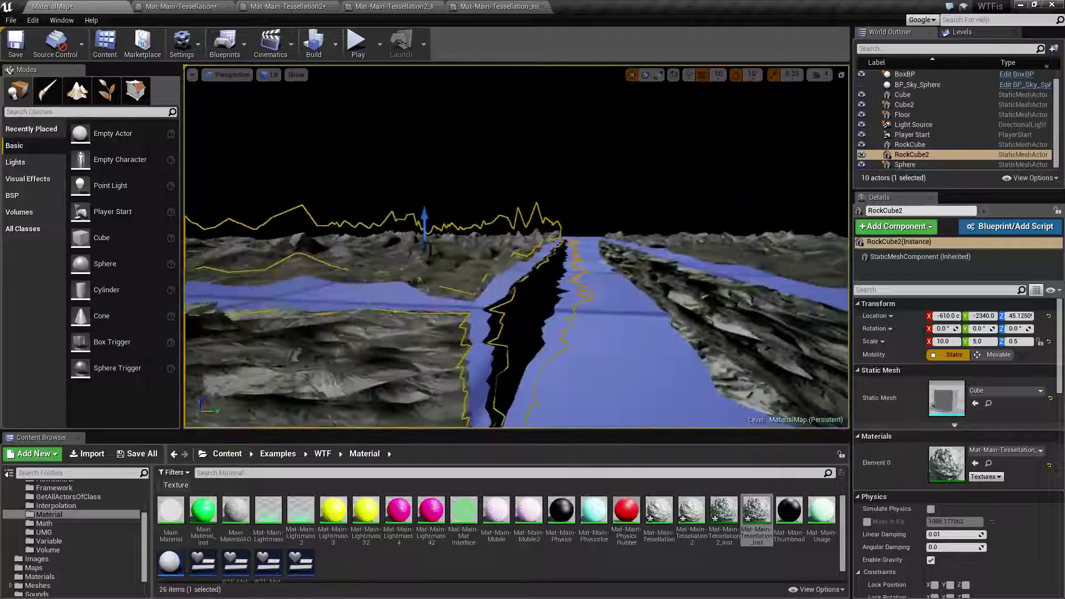
right_drag(616, 304, 617, 304)
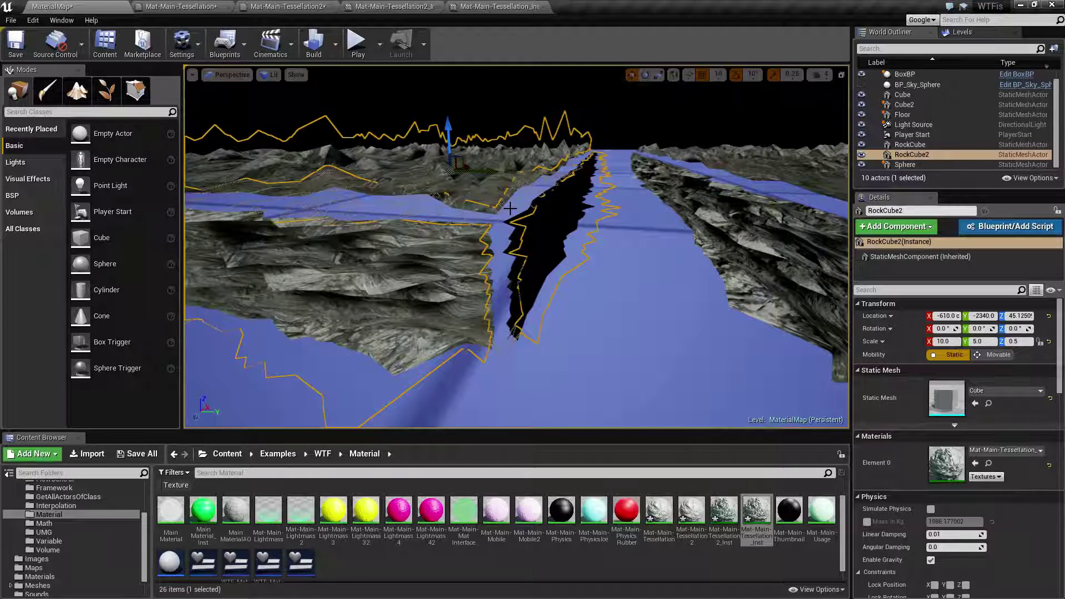
right_drag(513, 208, 704, 319)
right_drag(570, 264, 352, 100)
click(181, 6)
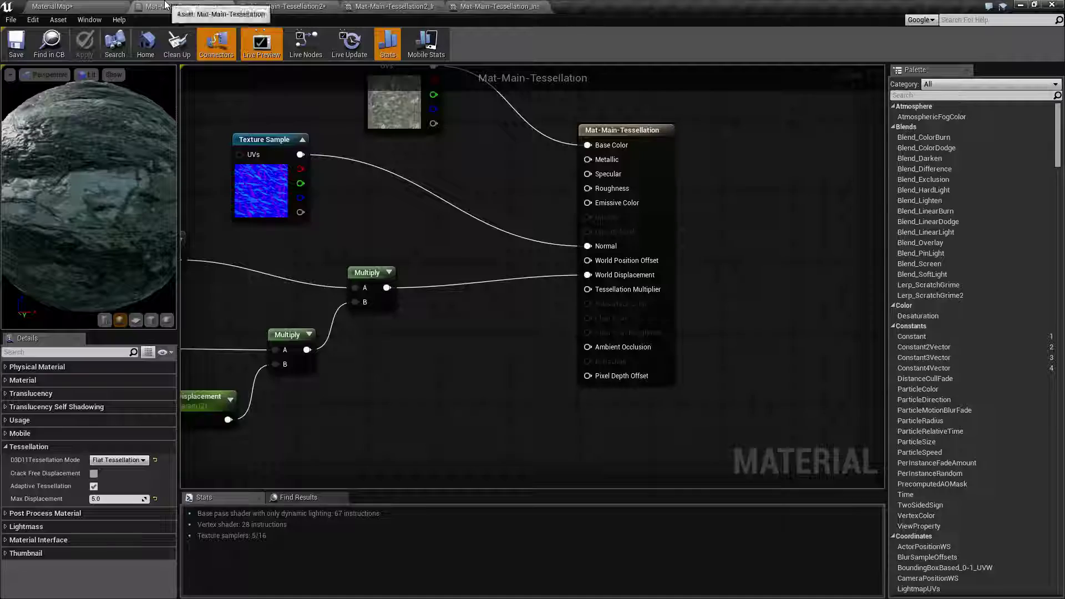
Step: Enable Crack Free Displacement for Mat-Main-Tessellation and return to the rock slabs in the level
click(93, 474)
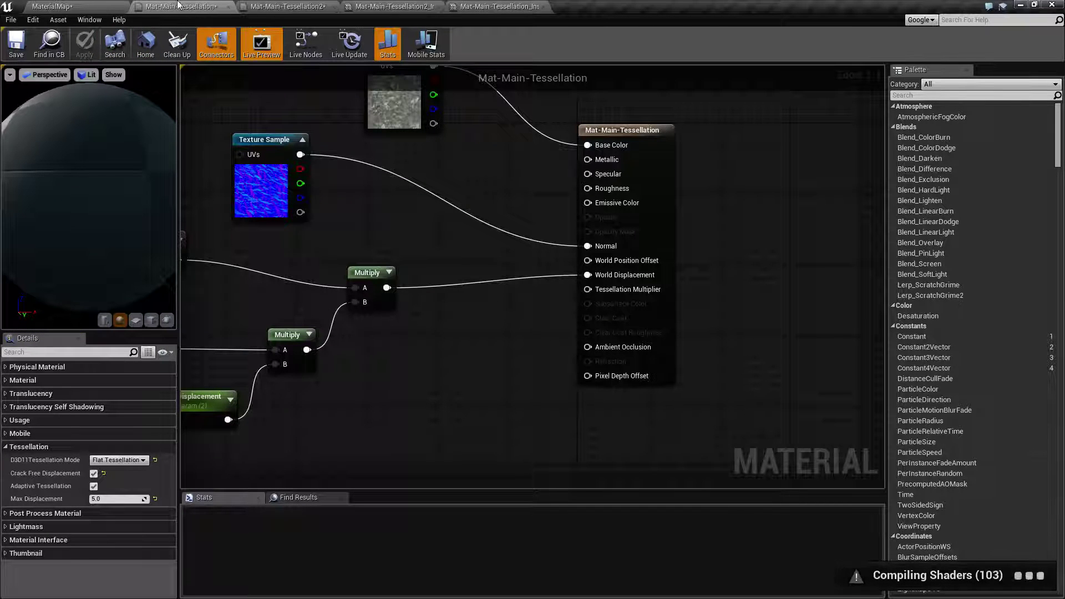
click(74, 7)
right_drag(416, 242, 535, 255)
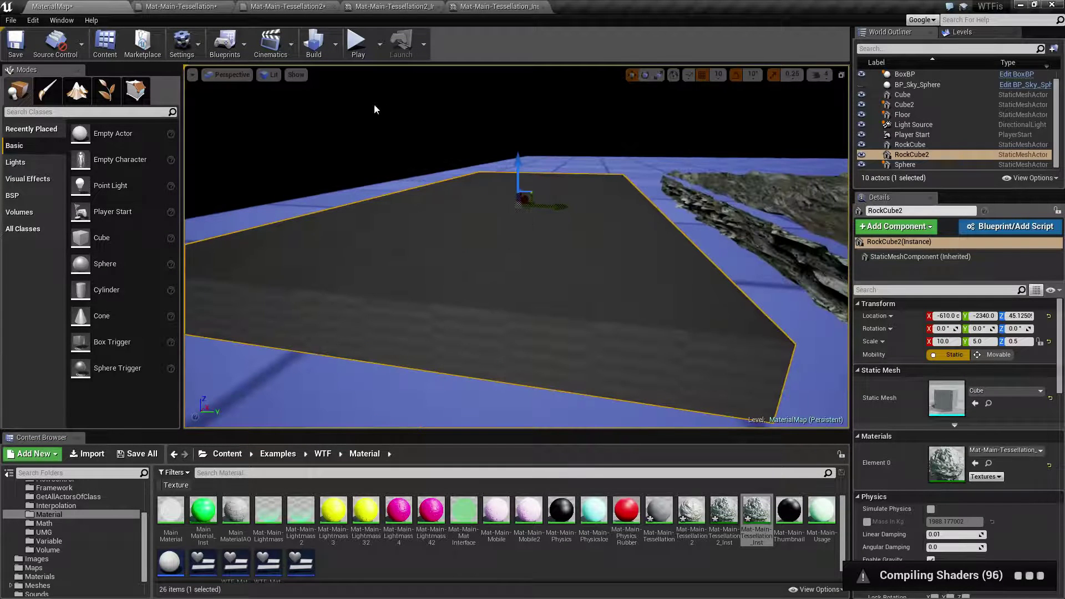
Step: Examine the RockCube2 slab in Wireframe view mode and return the viewport to Lit
click(269, 74)
click(275, 122)
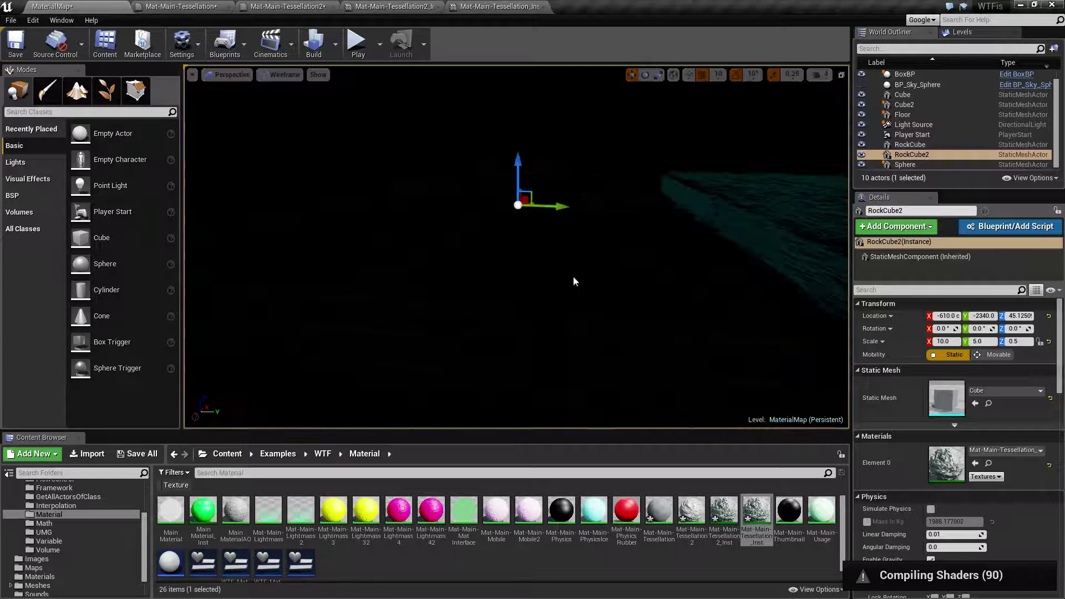
right_drag(574, 282, 485, 281)
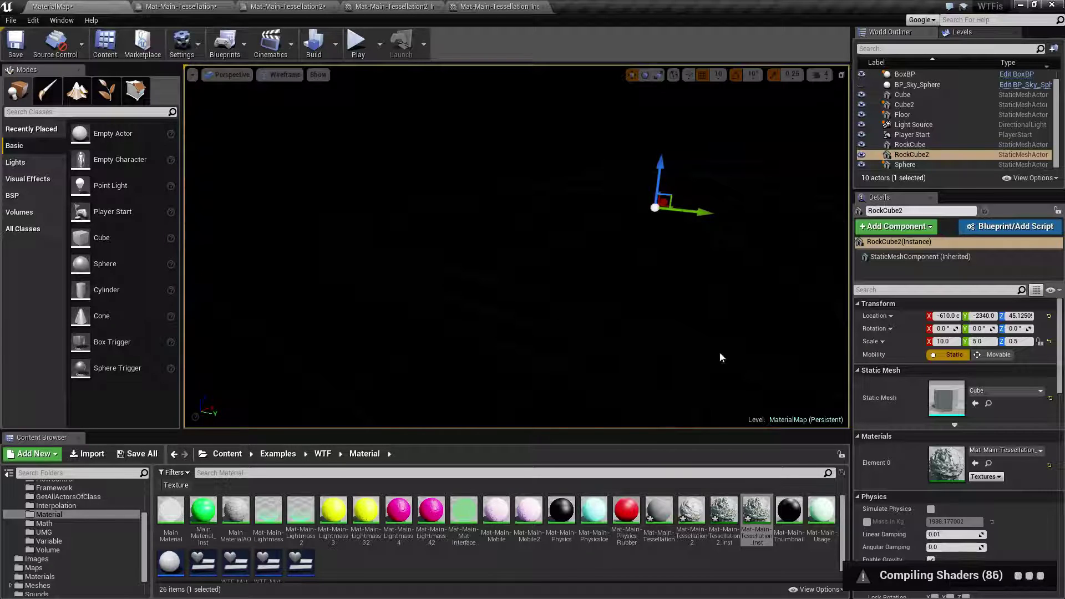
right_drag(720, 357, 795, 355)
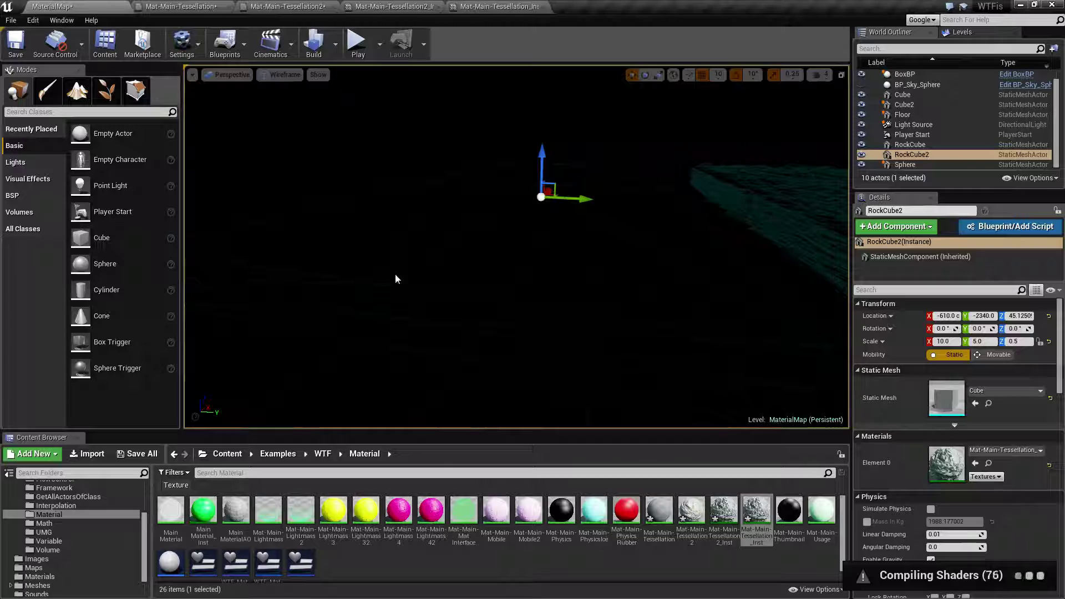
click(285, 75)
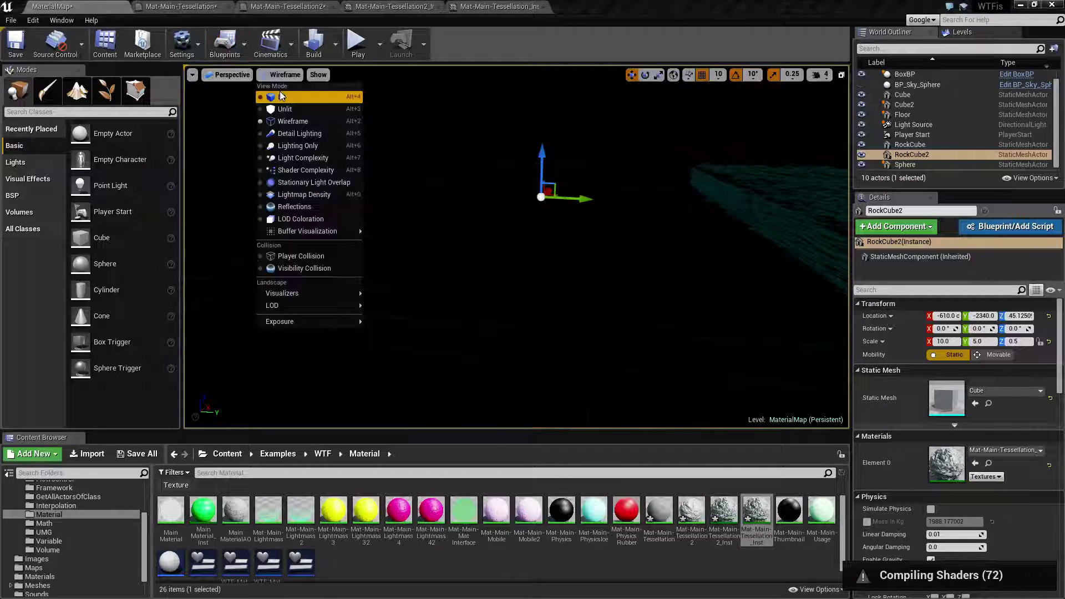
click(281, 94)
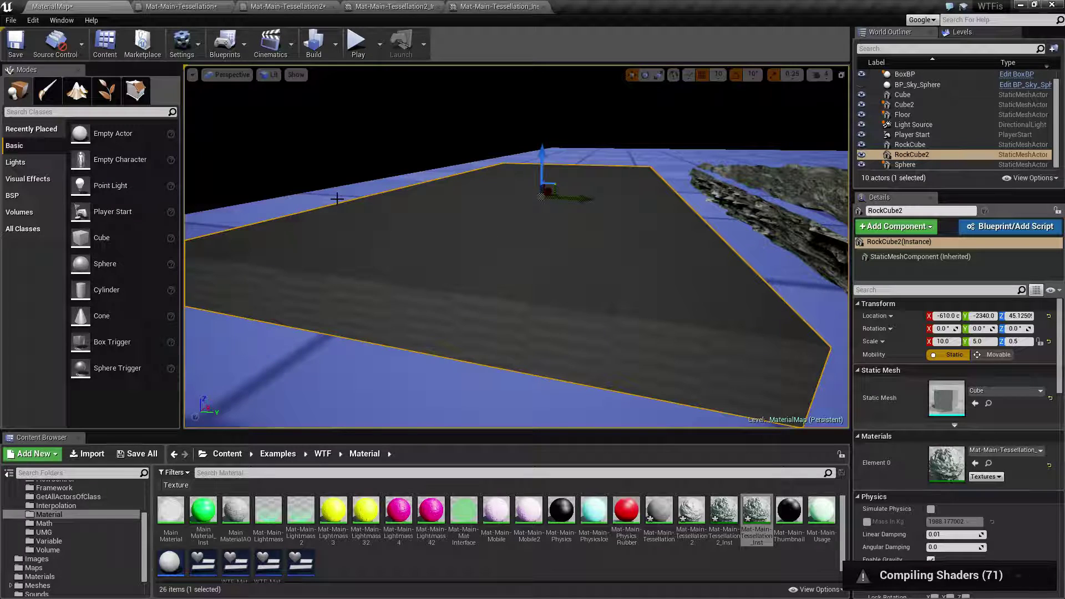
Step: Fly around both rock slabs to compare their edges and corners, and clear the selection
right_drag(565, 272, 682, 233)
key(d)
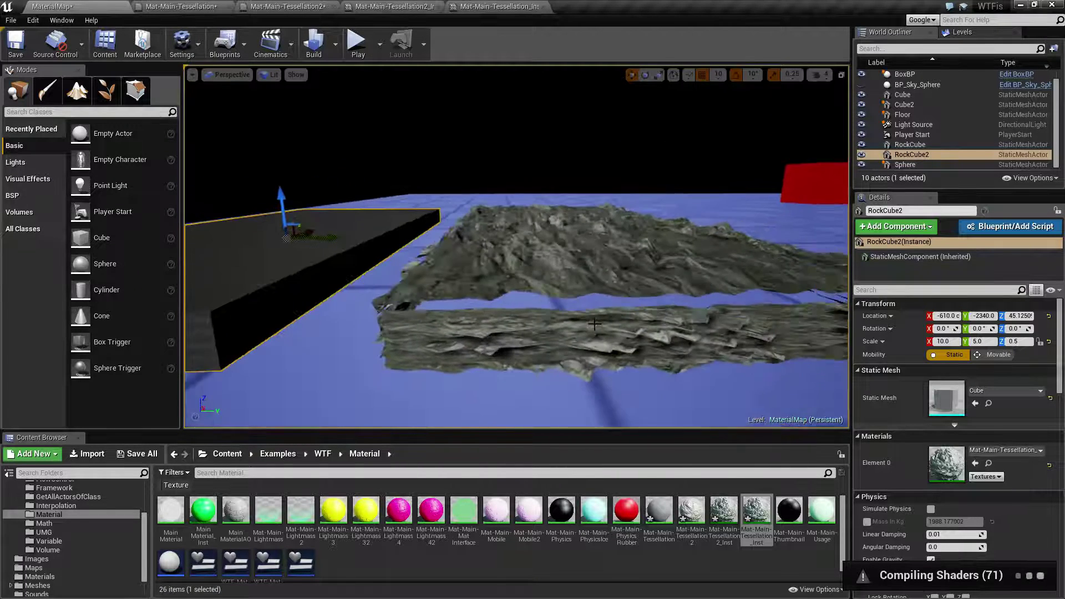
drag(564, 272, 471, 256)
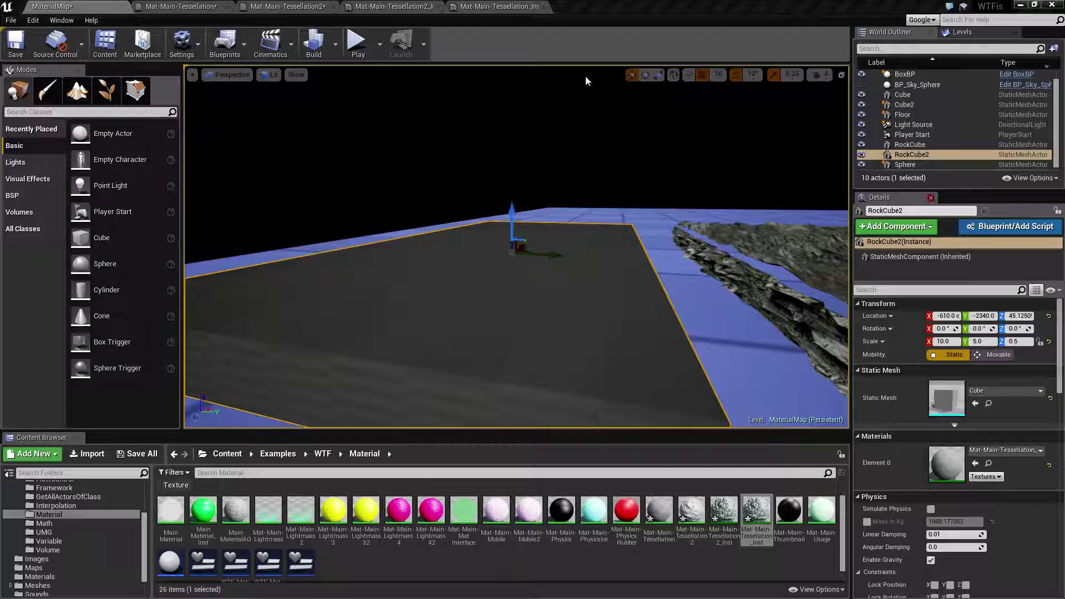
right_drag(555, 245, 776, 250)
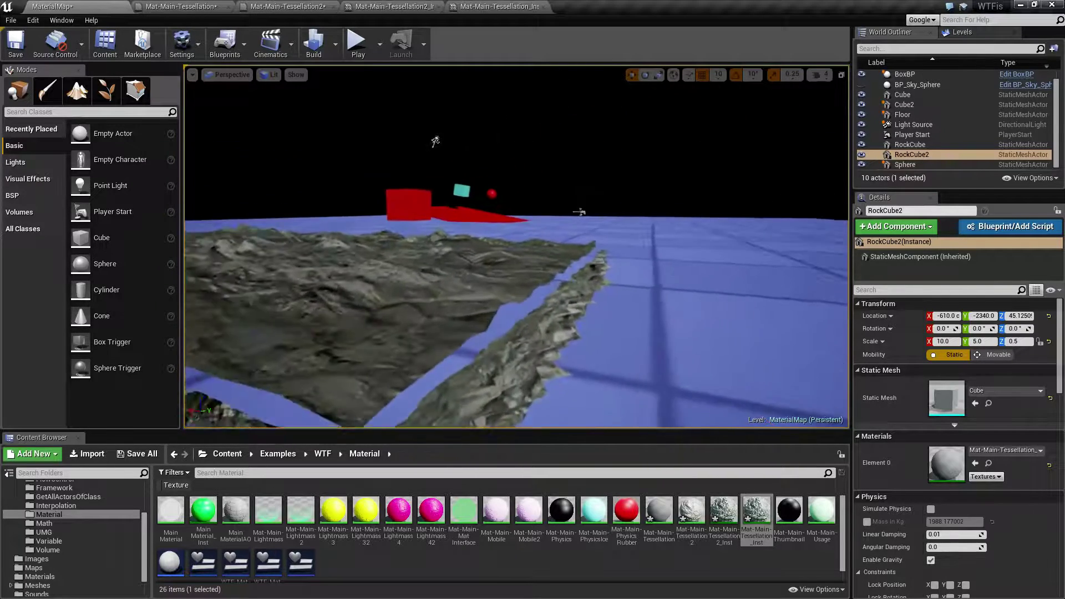
right_drag(534, 353, 534, 353)
right_drag(546, 316, 626, 355)
key(Escape)
right_drag(594, 208, 648, 333)
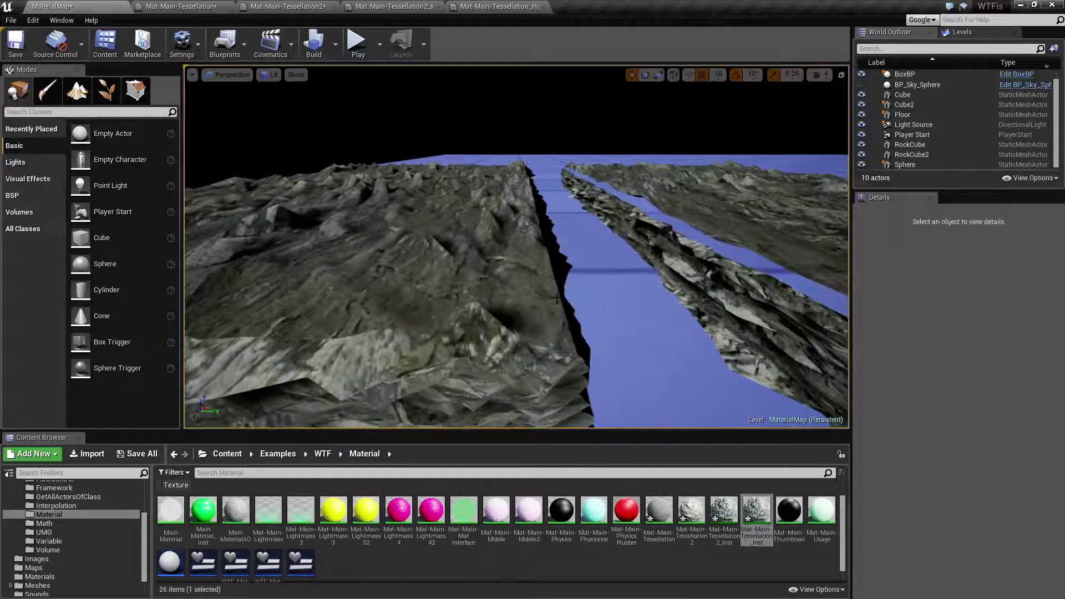
Step: Compare the triangle density of both displaced slabs in Wireframe, and restore the Lit view mode
click(271, 74)
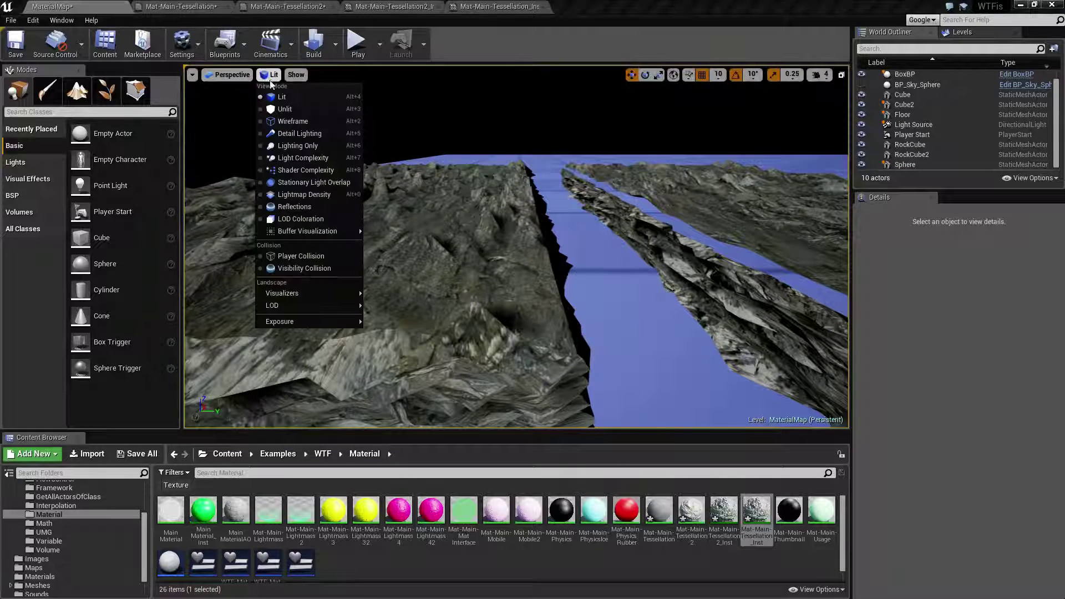
click(293, 121)
right_drag(293, 121, 366, 156)
right_drag(289, 143, 577, 265)
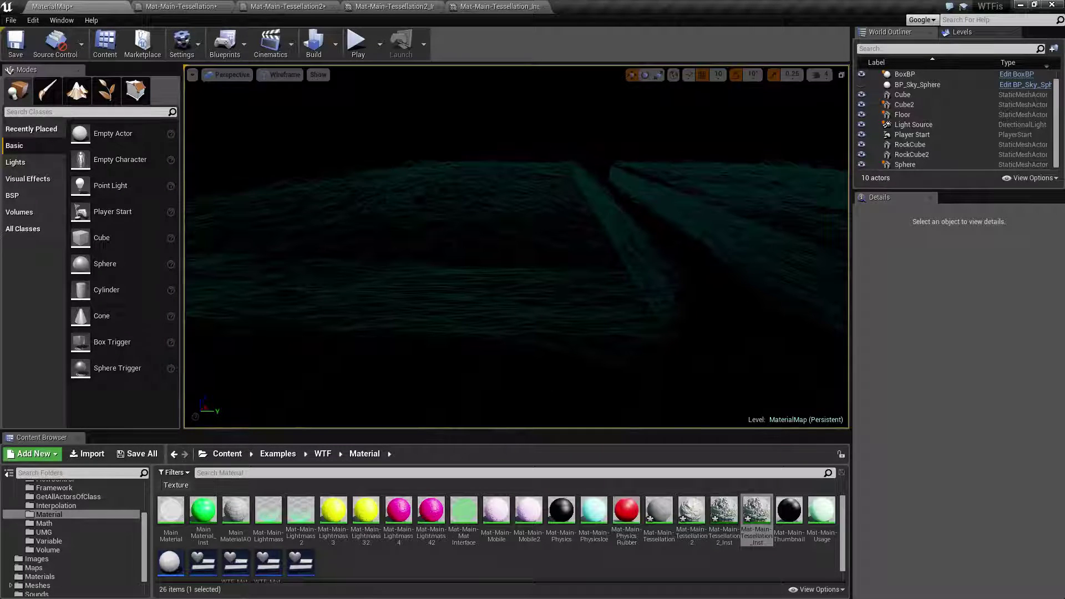
click(284, 74)
click(285, 93)
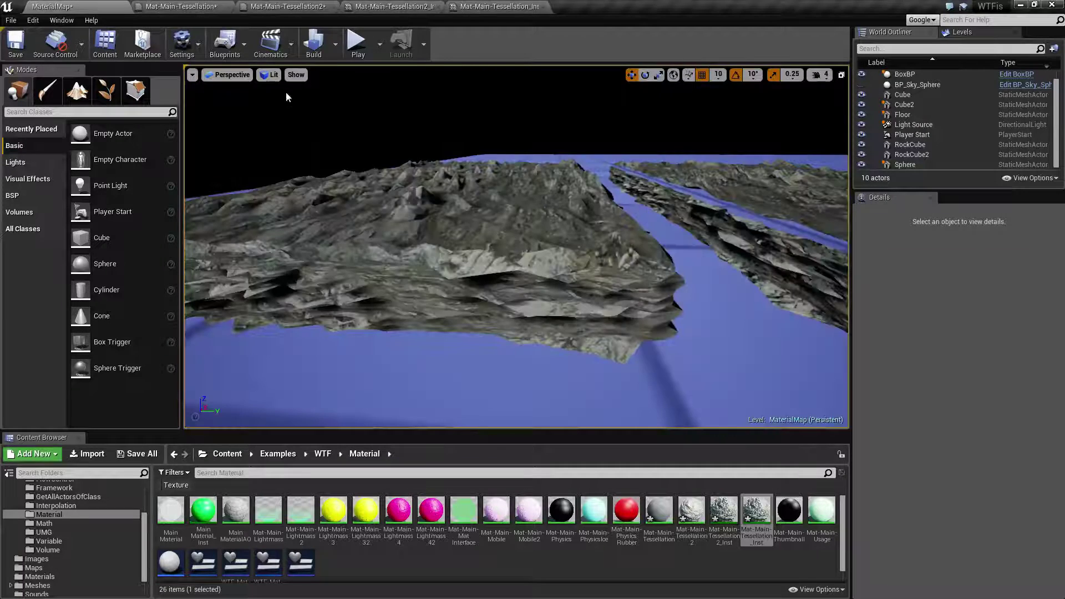
Step: Check Mat-Main-Tessellation's Adaptive Tessellation option and display the slabs in the level as Wireframe
click(177, 6)
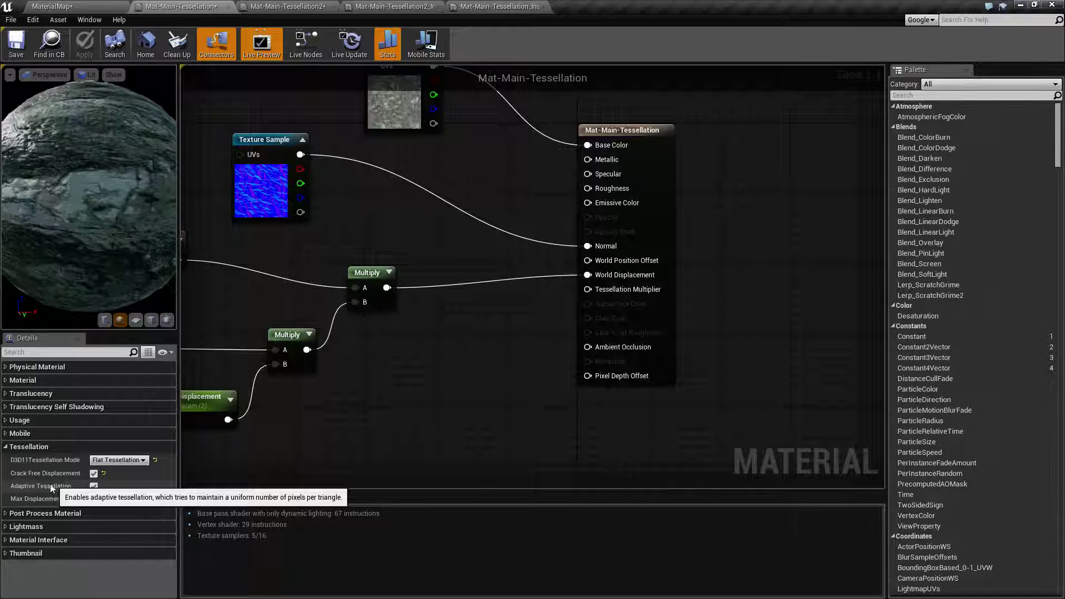
click(94, 486)
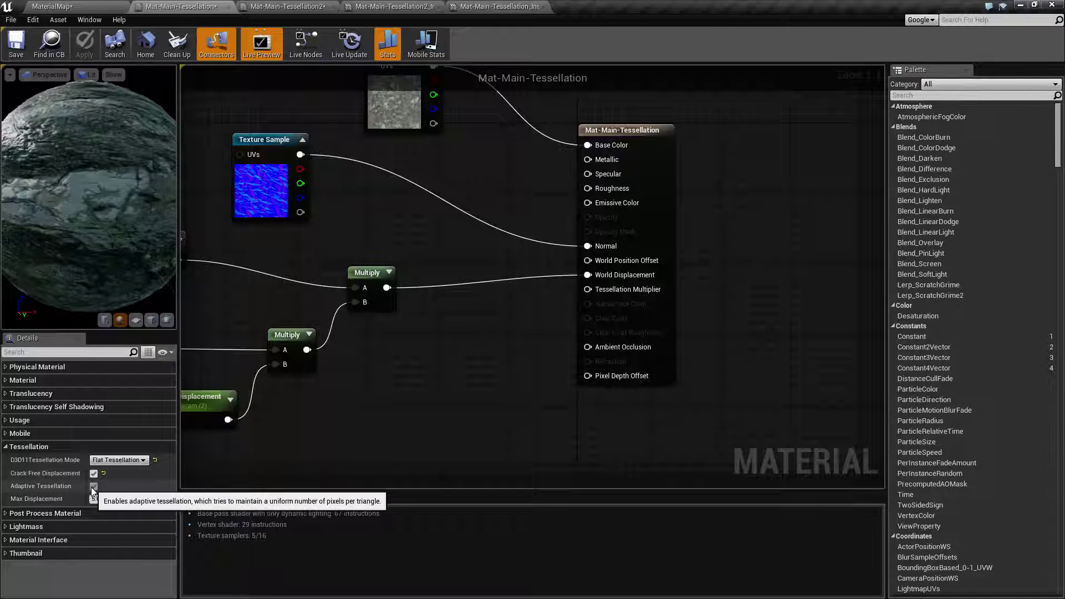
click(68, 6)
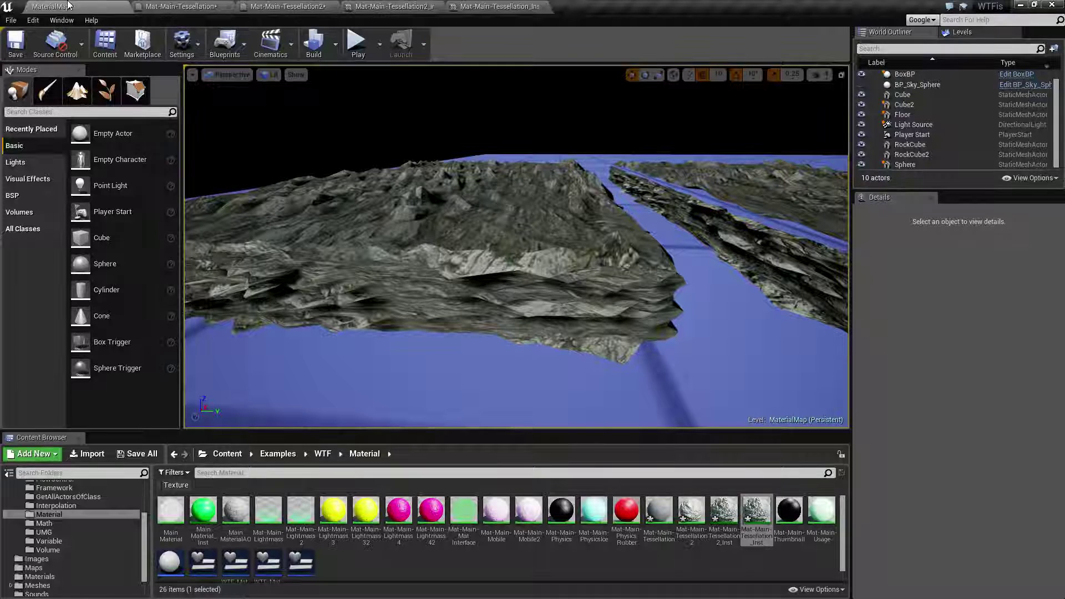
click(268, 75)
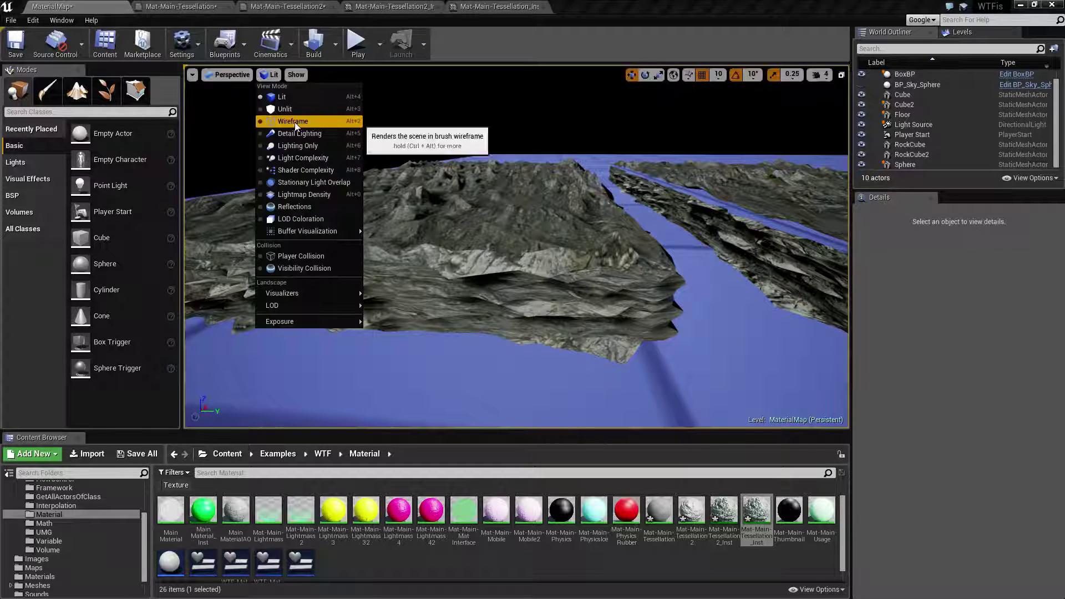
click(298, 121)
right_drag(516, 246, 452, 260)
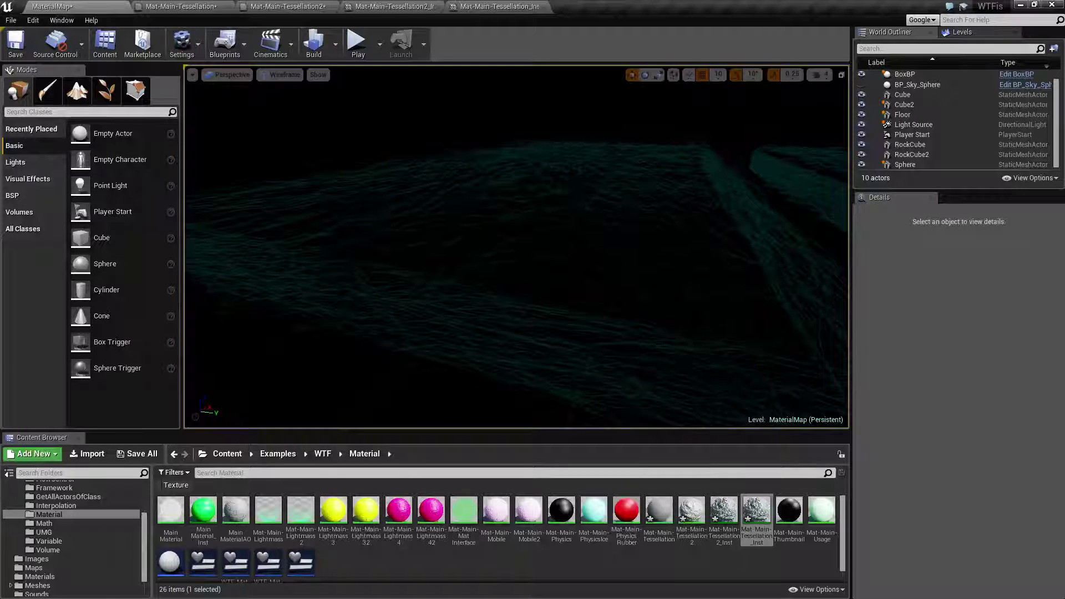
Step: Disable Adaptive Tessellation for Mat-Main-Tessellation and view the slabs' wireframe in the level
click(177, 6)
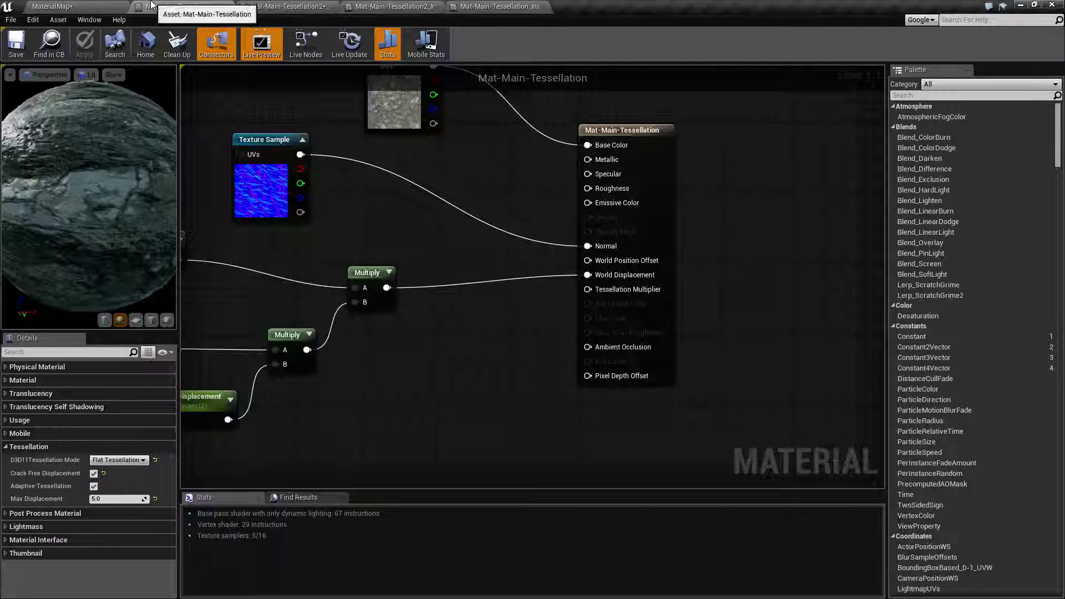
click(92, 487)
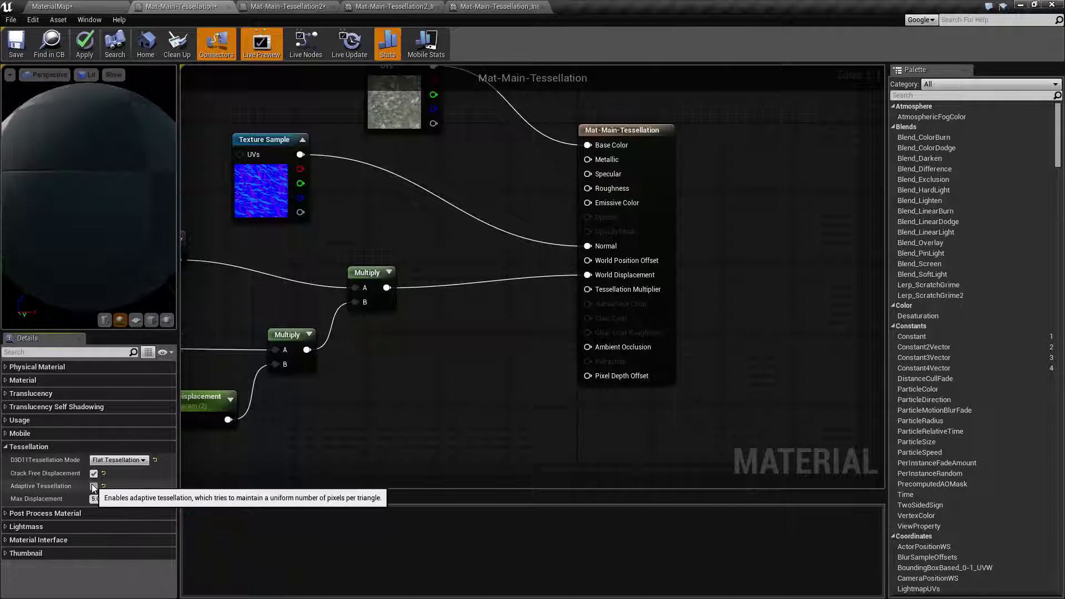
click(132, 8)
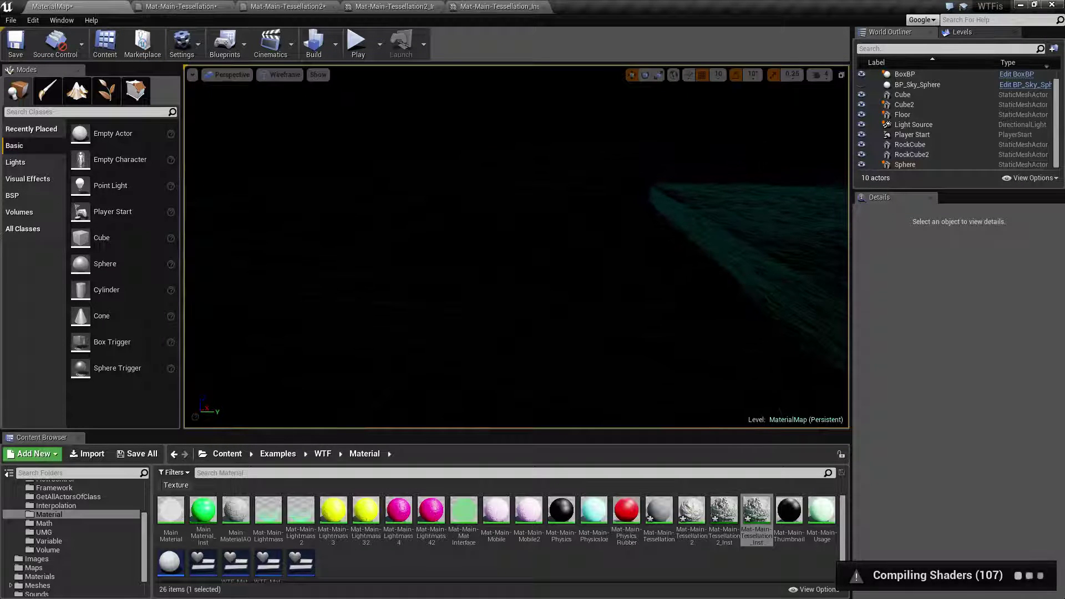
click(567, 293)
right_drag(567, 293, 636, 287)
click(567, 293)
mouse_move(226, 234)
right_down()
mouse_move(201, 219)
mouse_move(226, 233)
right_up()
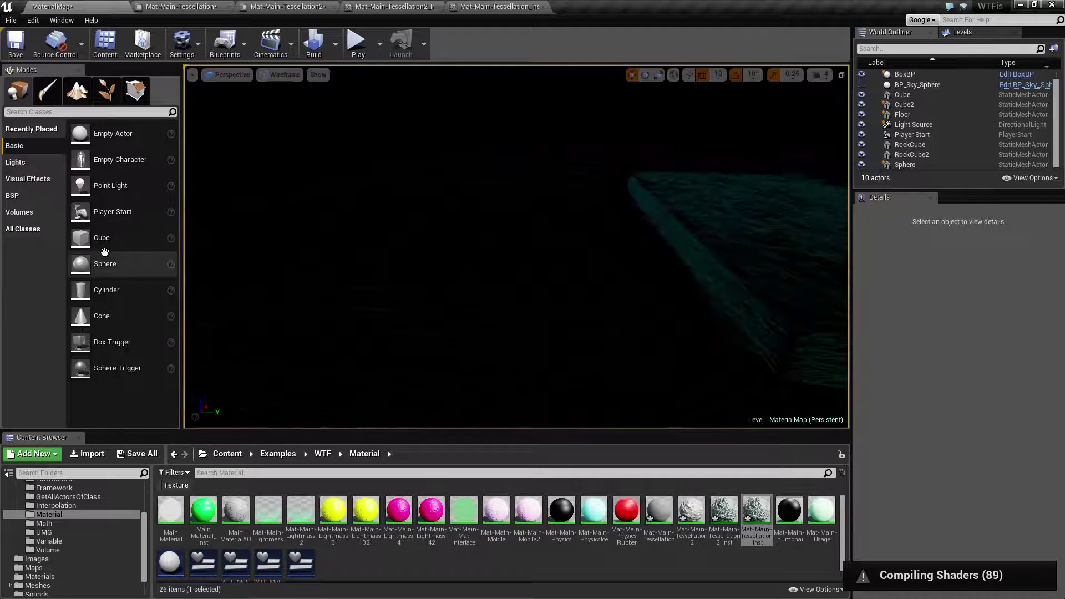
Step: Add a plain cube beside RockCube2 at X -620, Y -2920, Z 20, scaled to 10 × 5 × 0.5 like the slab
drag(104, 239, 462, 228)
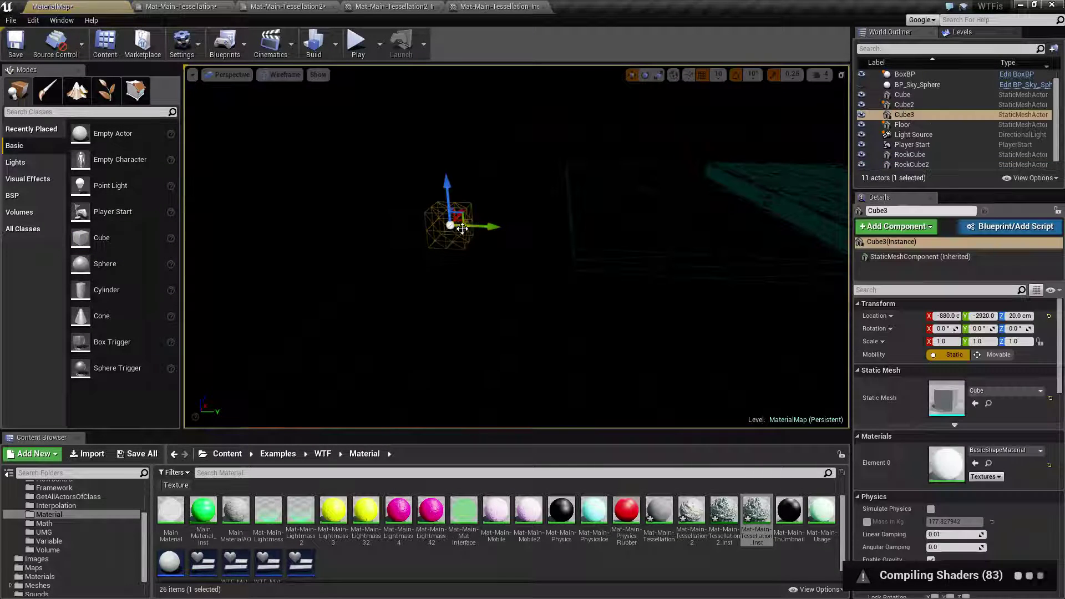
key(e)
key(w)
click(645, 238)
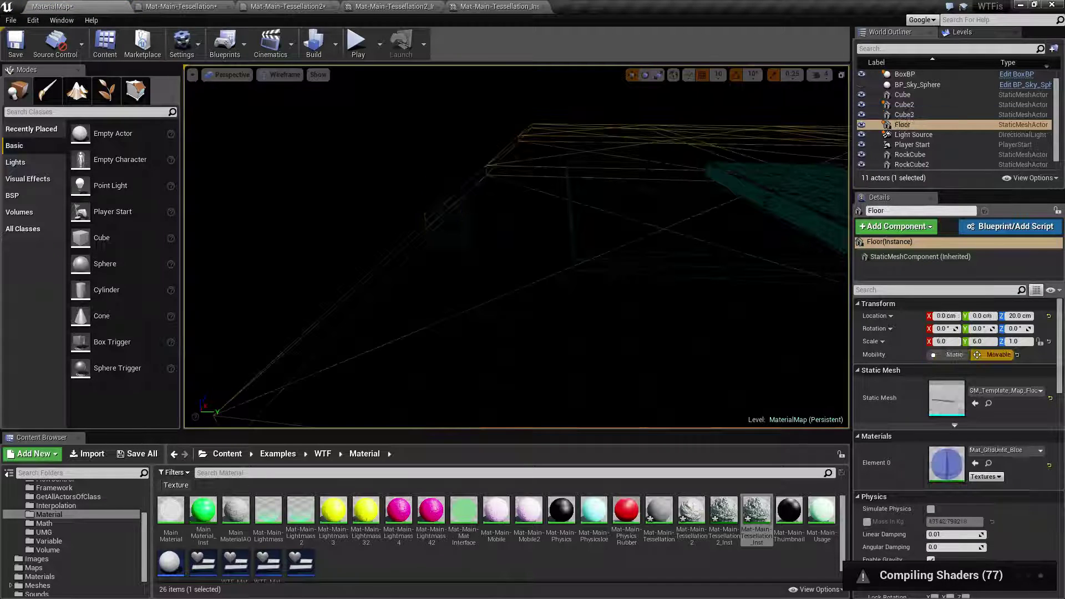
click(646, 197)
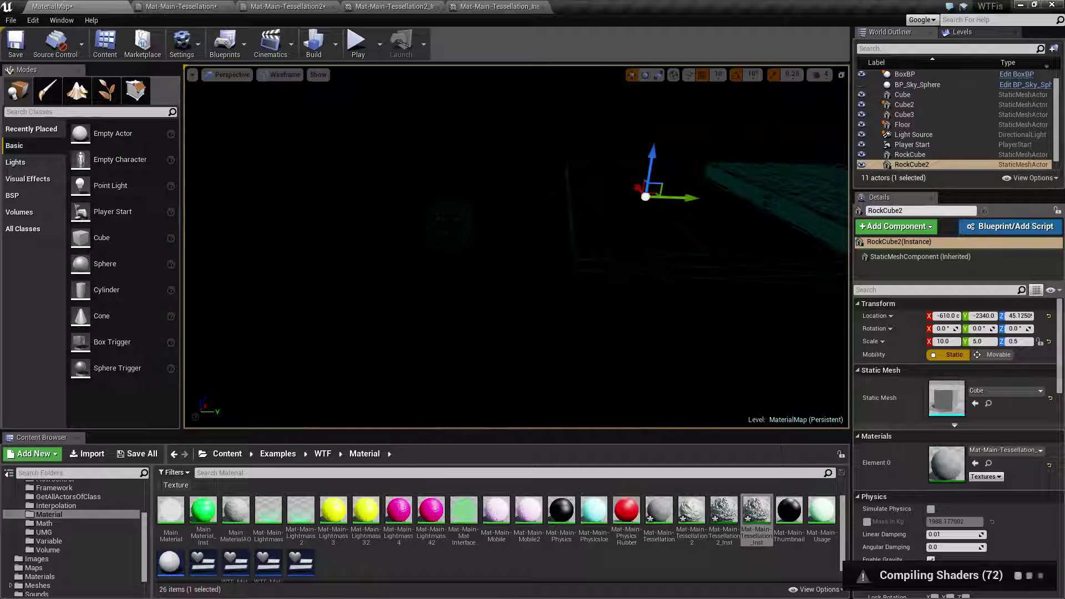
click(447, 222)
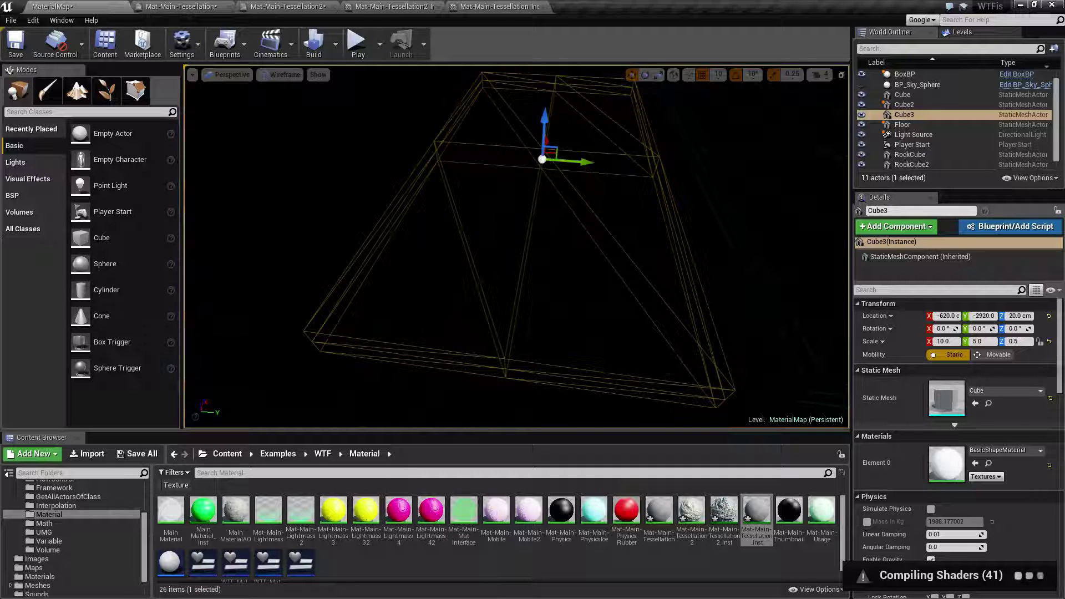
Step: Compare the wireframe triangle density of the plain cube, RockCube2 and RockCube
key(d)
right_drag(639, 217, 638, 212)
key(s)
key(d)
click(642, 355)
right_drag(641, 355, 641, 356)
key(w)
scroll(458, 294, down, 3)
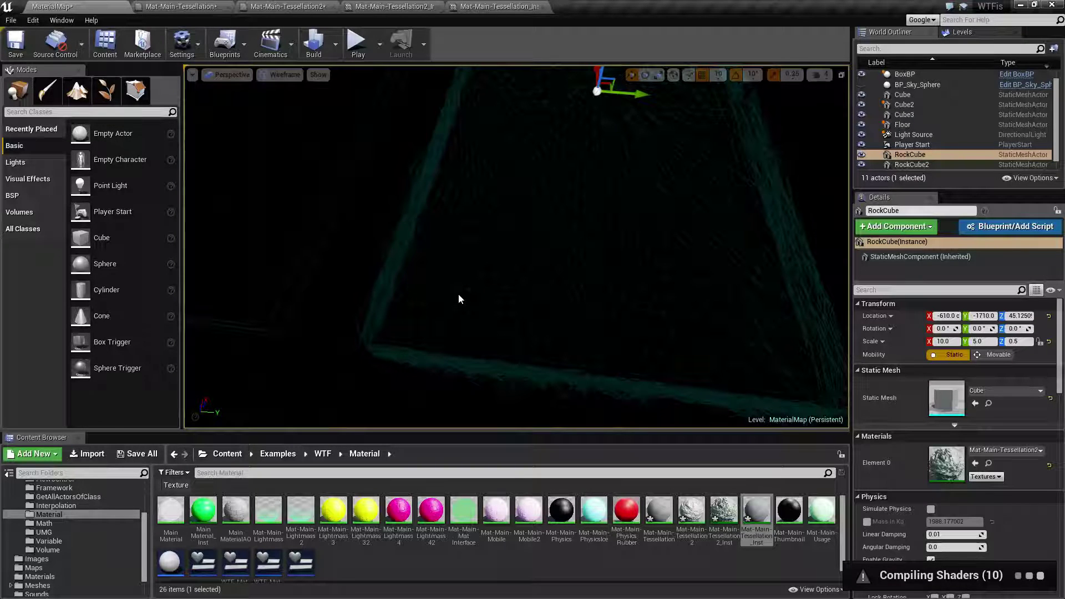
right_drag(458, 299, 388, 277)
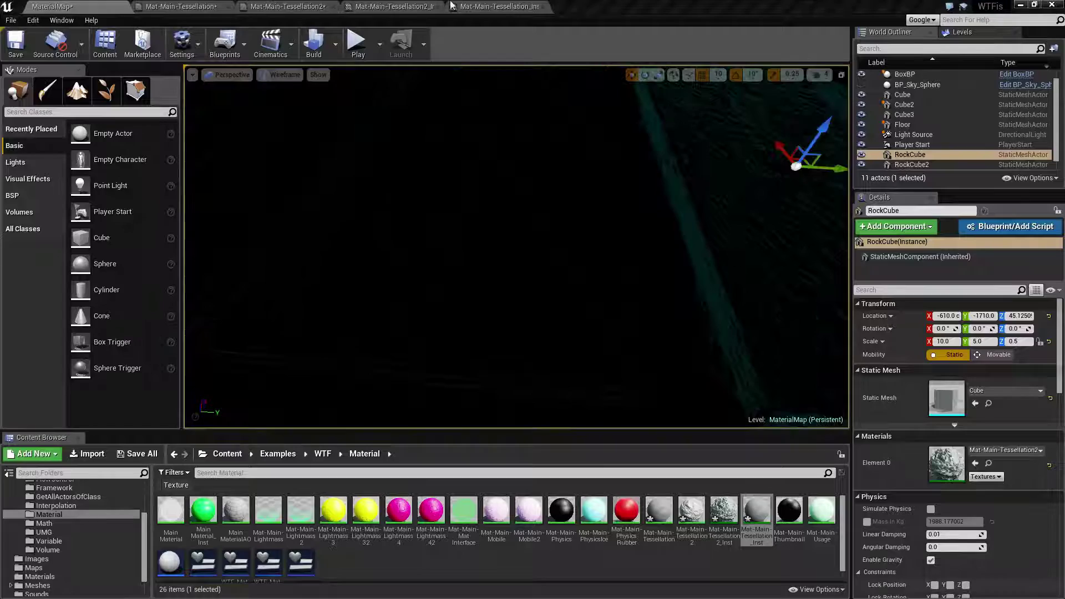
Step: Recheck Mat-Main-Tessellation's Adaptive Tessellation setting and select the plain comparison cube in the level
click(183, 7)
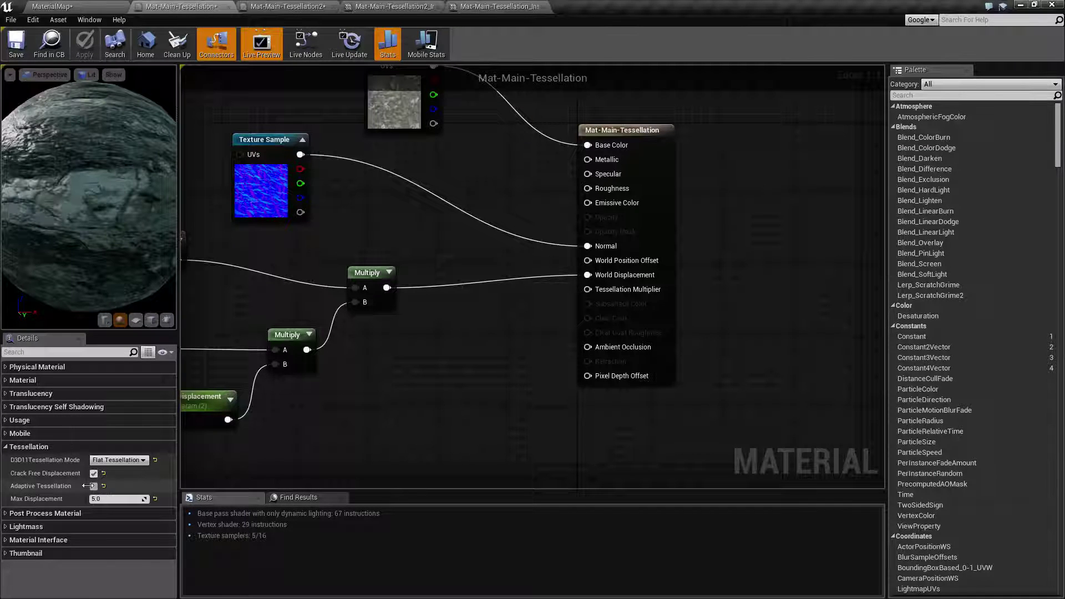
click(74, 7)
right_drag(611, 241, 530, 366)
click(365, 277)
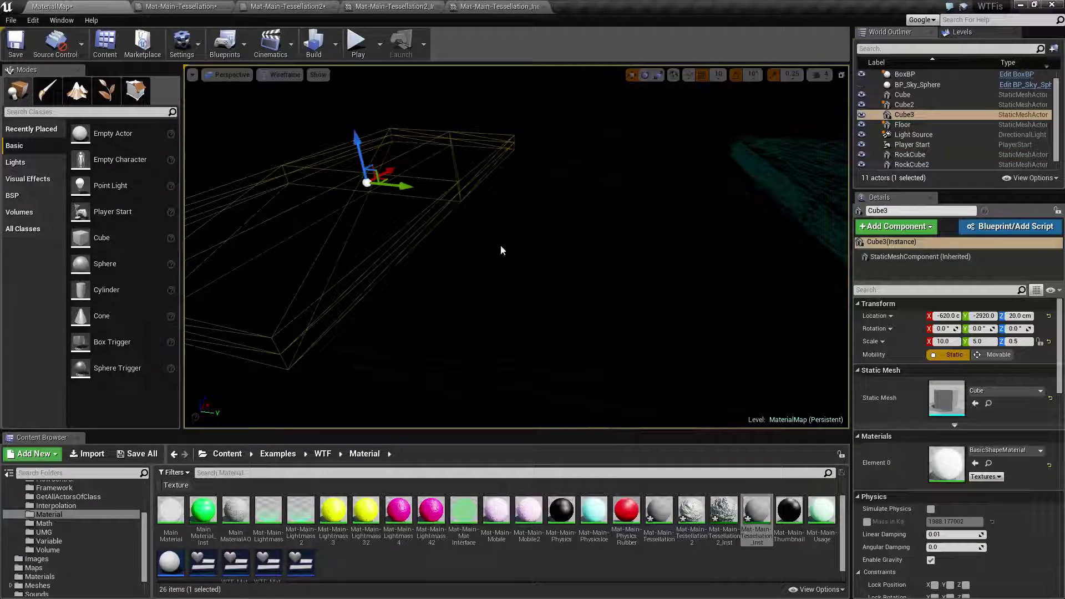
Step: Switch the viewport back to Lit and select the RockCube2 slab
click(283, 74)
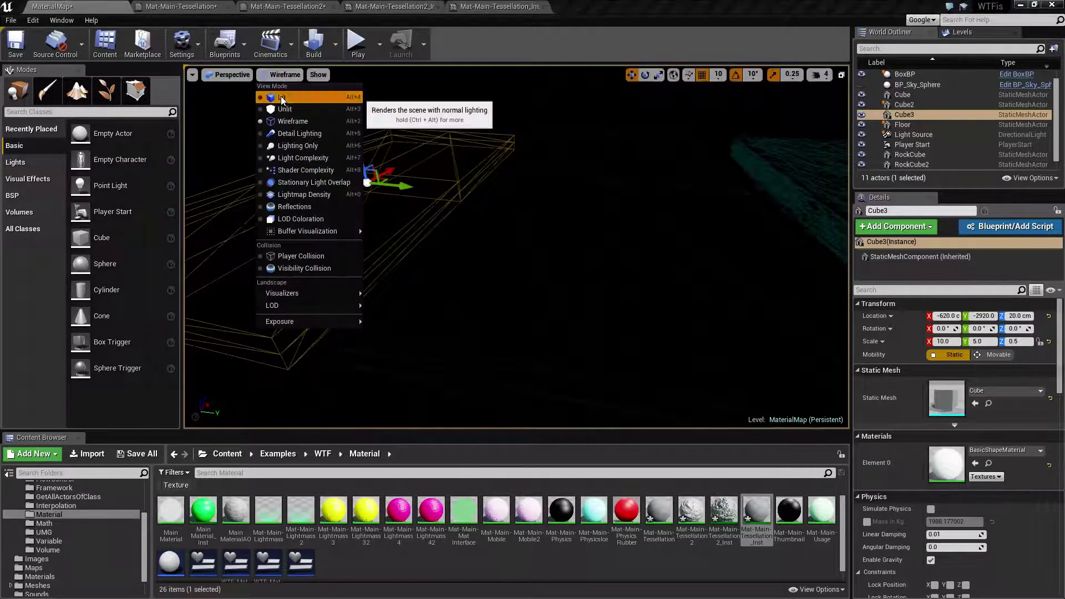
click(280, 98)
right_drag(535, 251, 613, 255)
click(535, 251)
key(Escape)
click(578, 256)
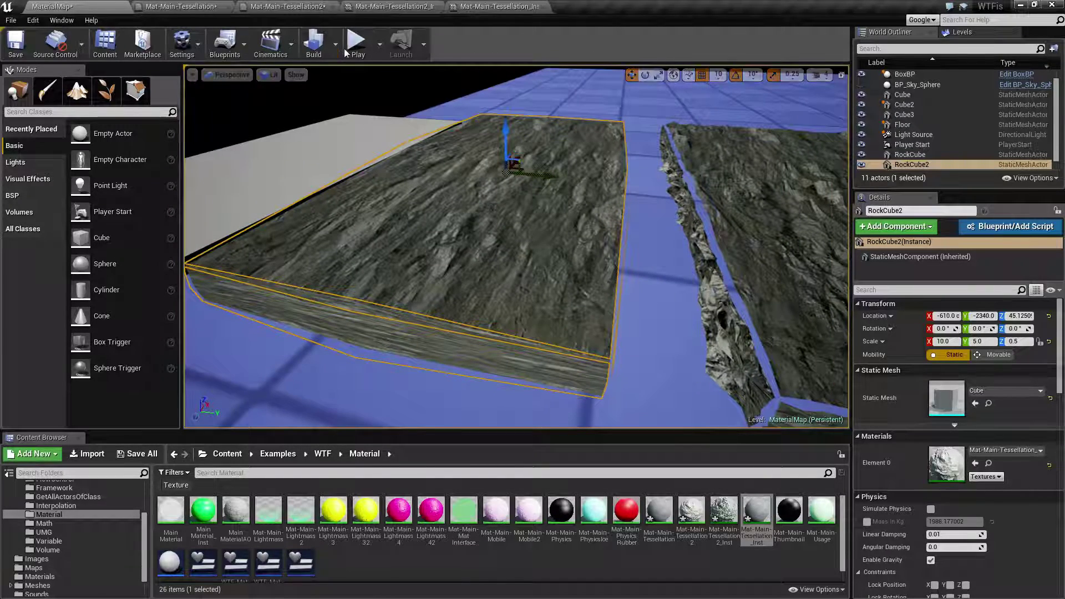
Step: Close the Mat-Main-Tessellation2_Inst editor, raise the Displacement parameter in Mat-Main-Tessellation_Inst and close that editor as well
click(331, 7)
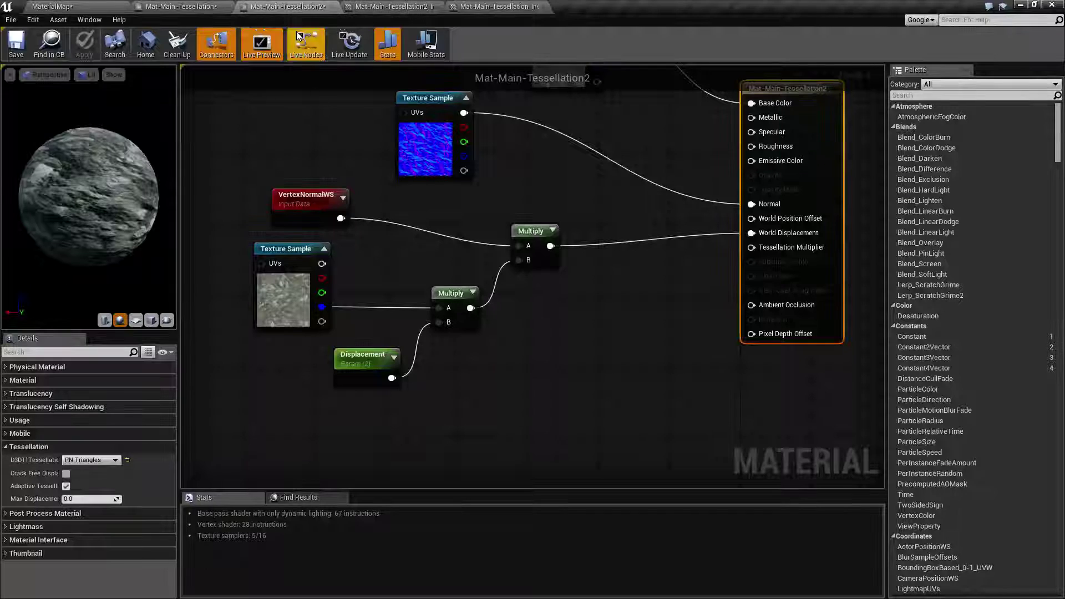
click(389, 6)
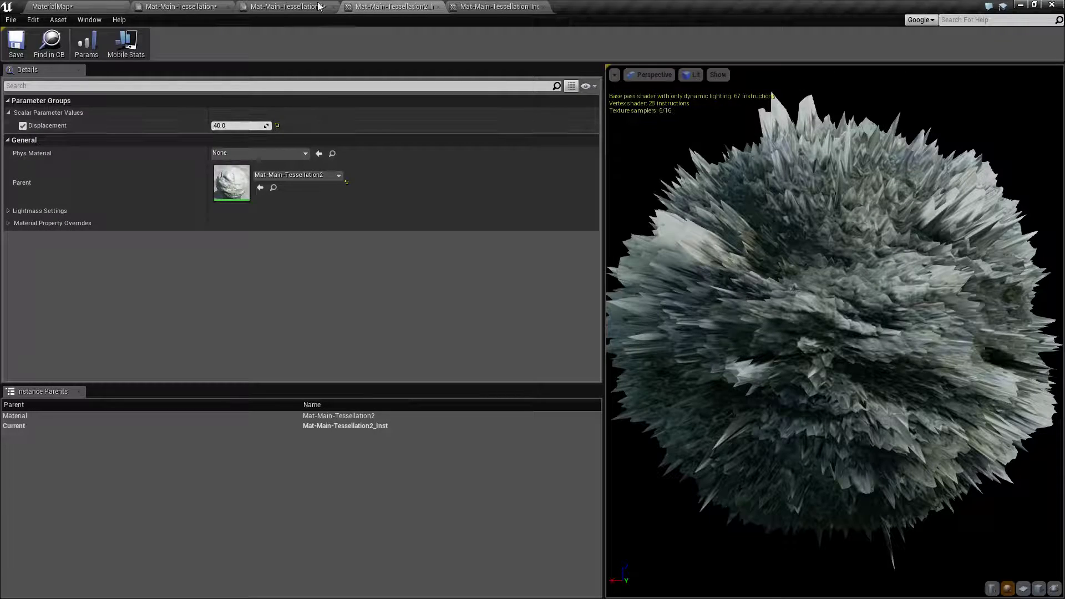
middle_click(387, 5)
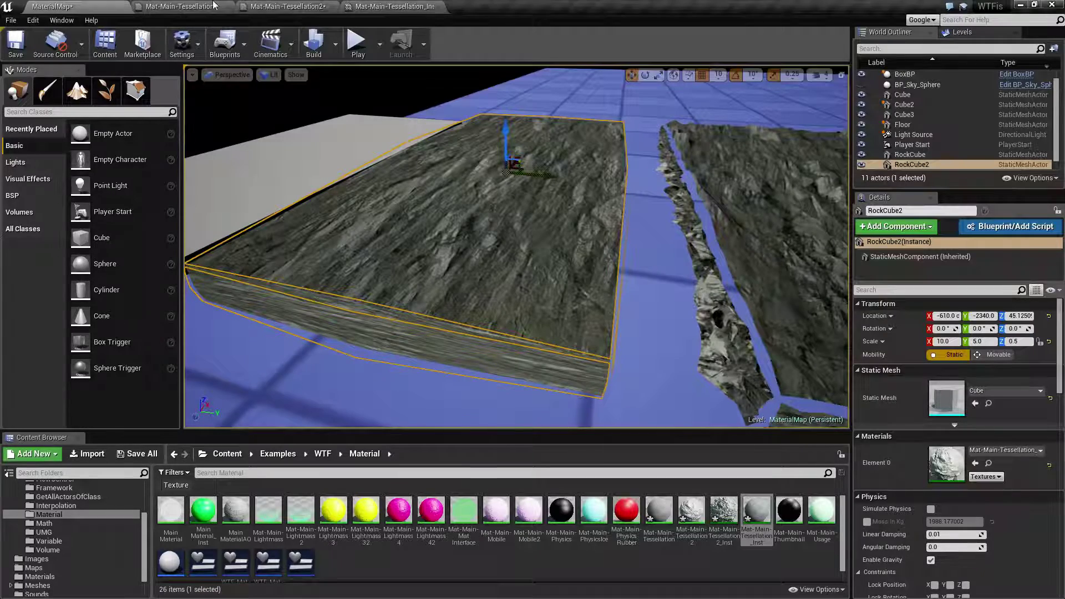
click(389, 6)
click(439, 6)
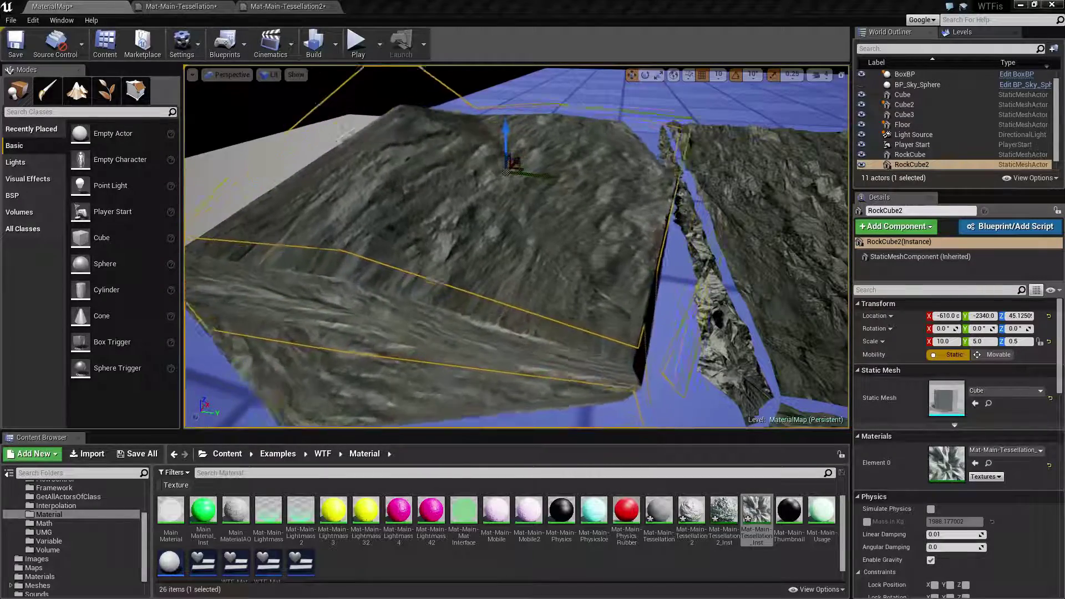
Step: Examine the RockCube2 slab's displaced shape in Lit view against the plain cube and RockCube
right_drag(662, 268, 617, 169)
click(617, 168)
right_drag(656, 261, 502, 227)
key(w)
key(s)
click(494, 244)
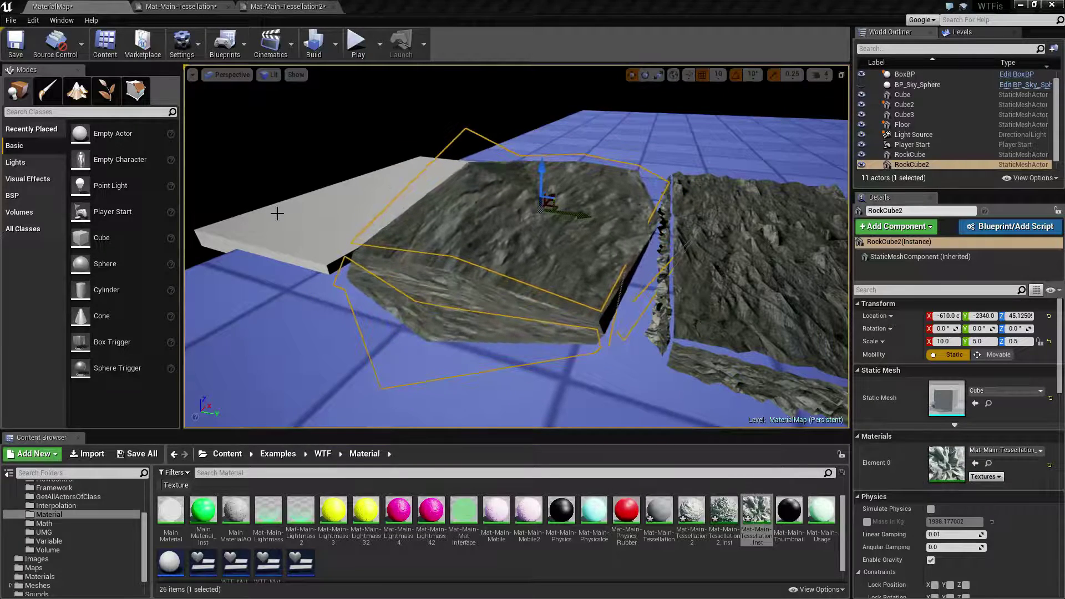
Step: Select the plain Cube3 slab, switch the viewport to Wireframe and examine its triangles
click(318, 221)
click(272, 74)
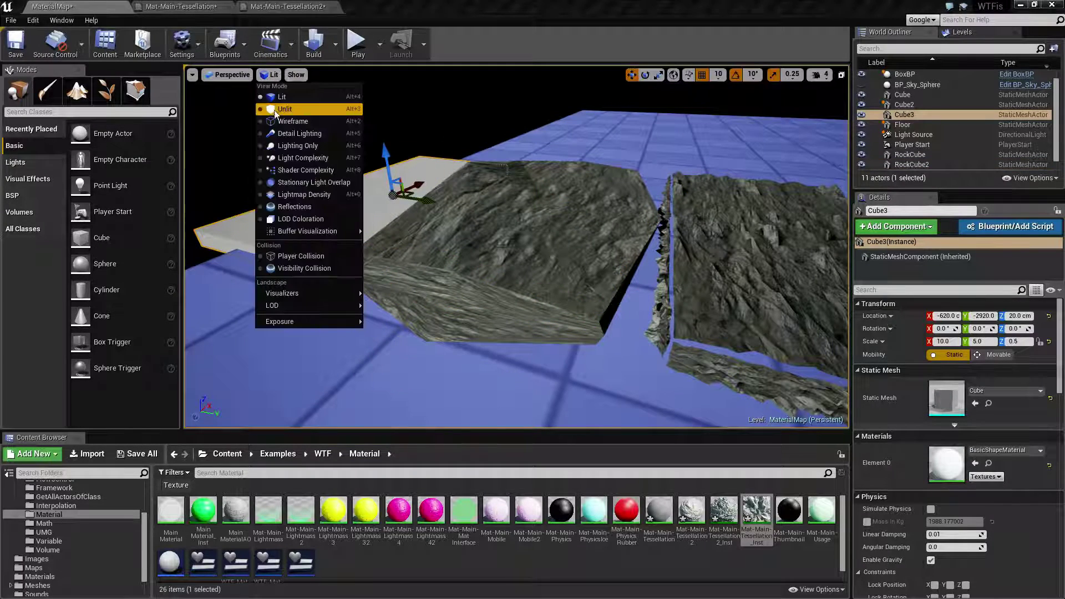
click(276, 121)
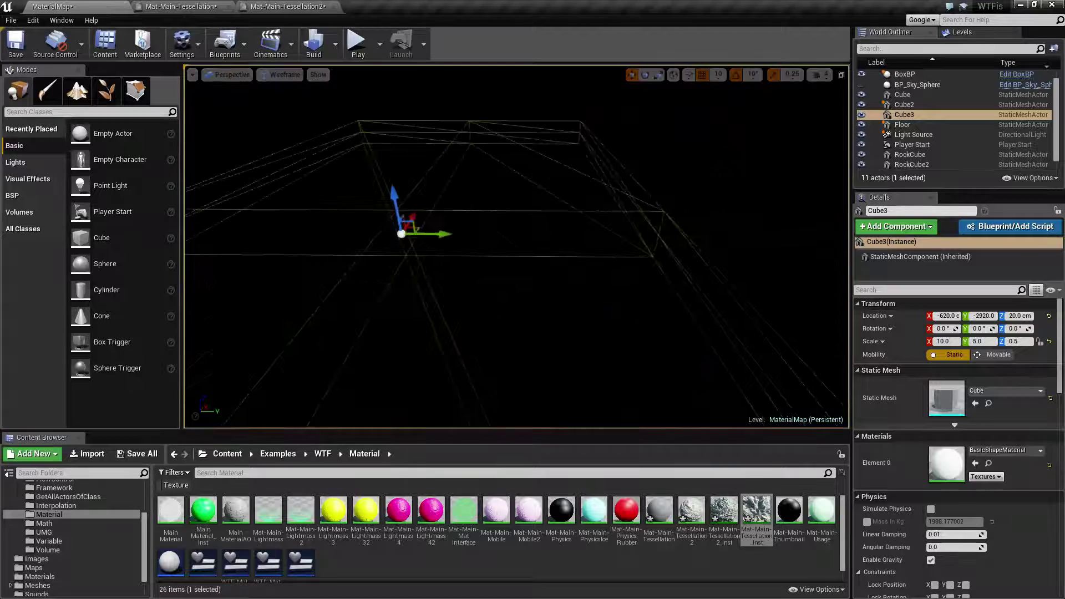
key(f)
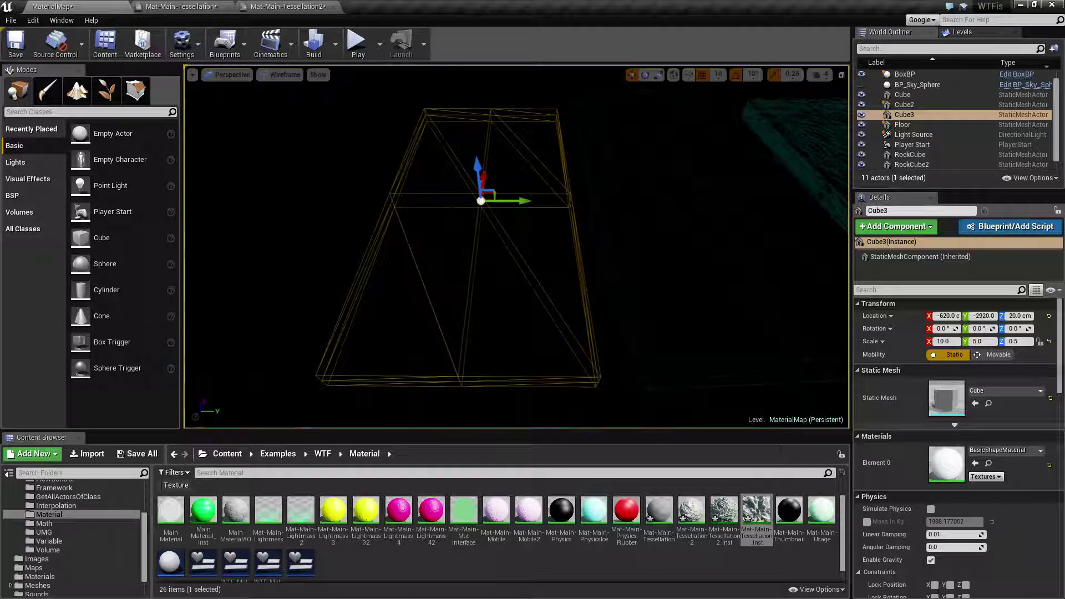
right_drag(546, 260, 638, 265)
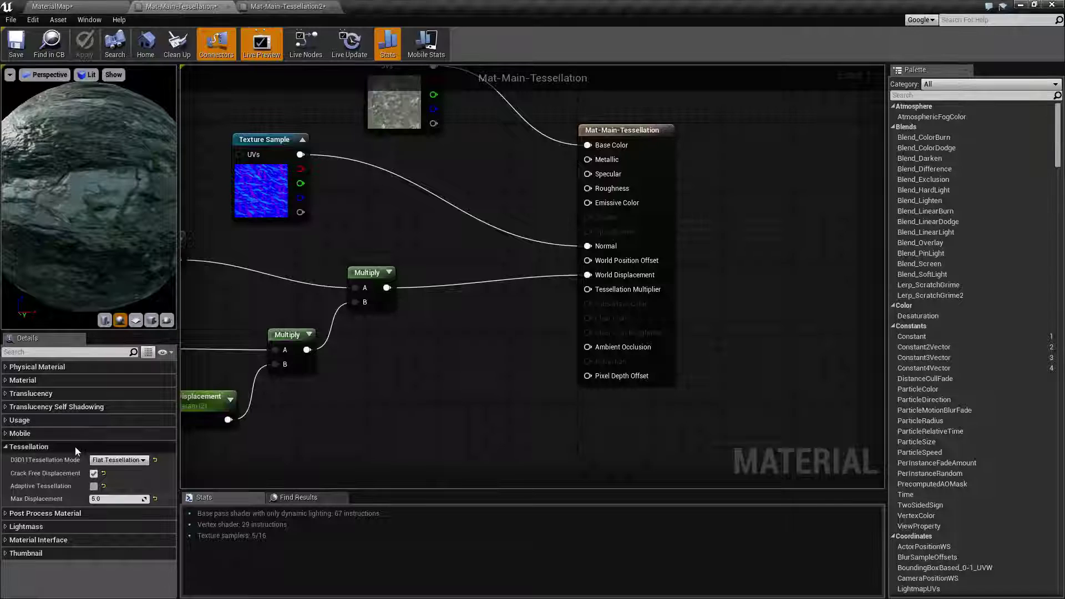
Step: Return from Mat-Main-Tessellation to the level and compare RockCube2's wireframe with the neighbouring slabs, leaving nothing selected
click(106, 6)
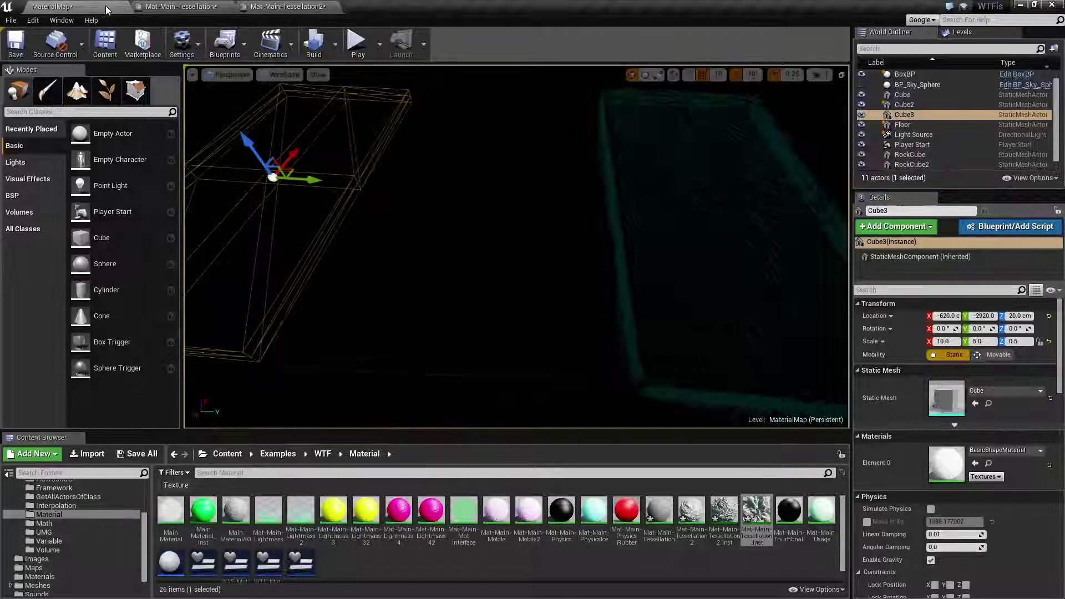
right_drag(562, 360, 457, 350)
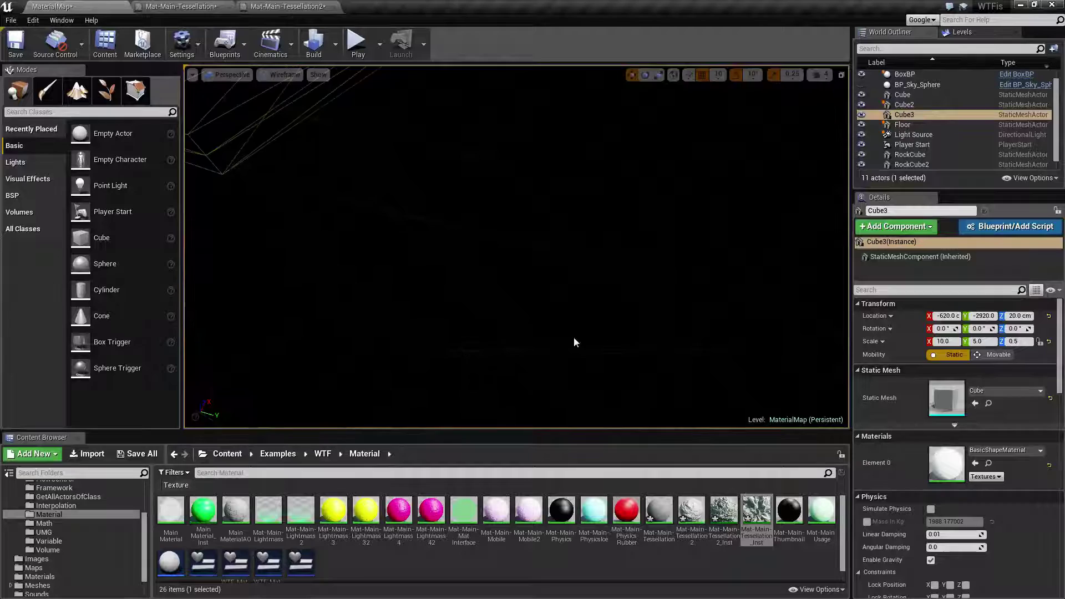
right_drag(574, 342, 599, 318)
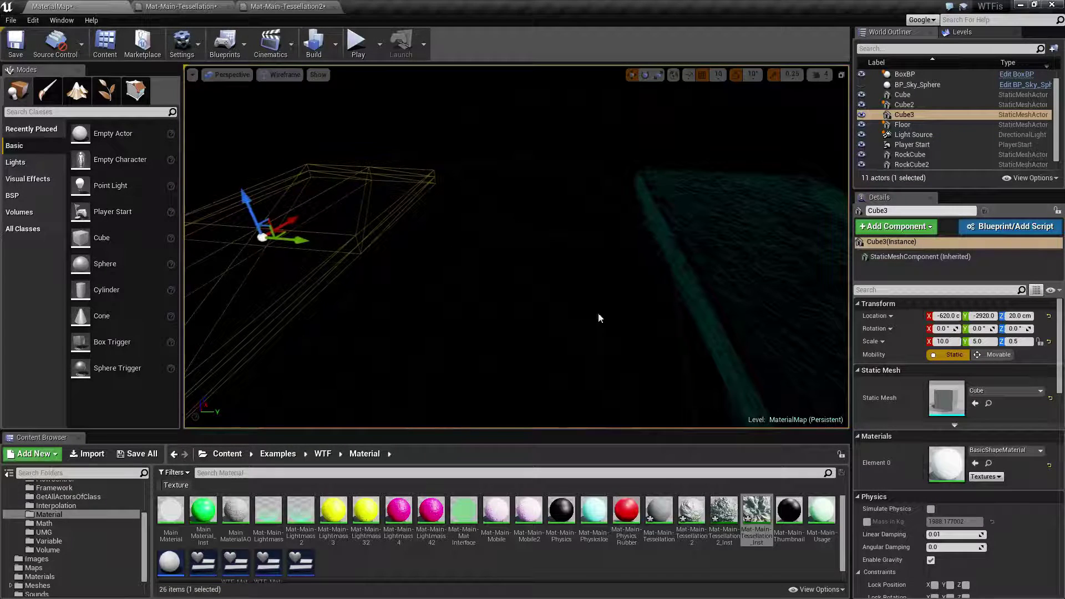
click(498, 220)
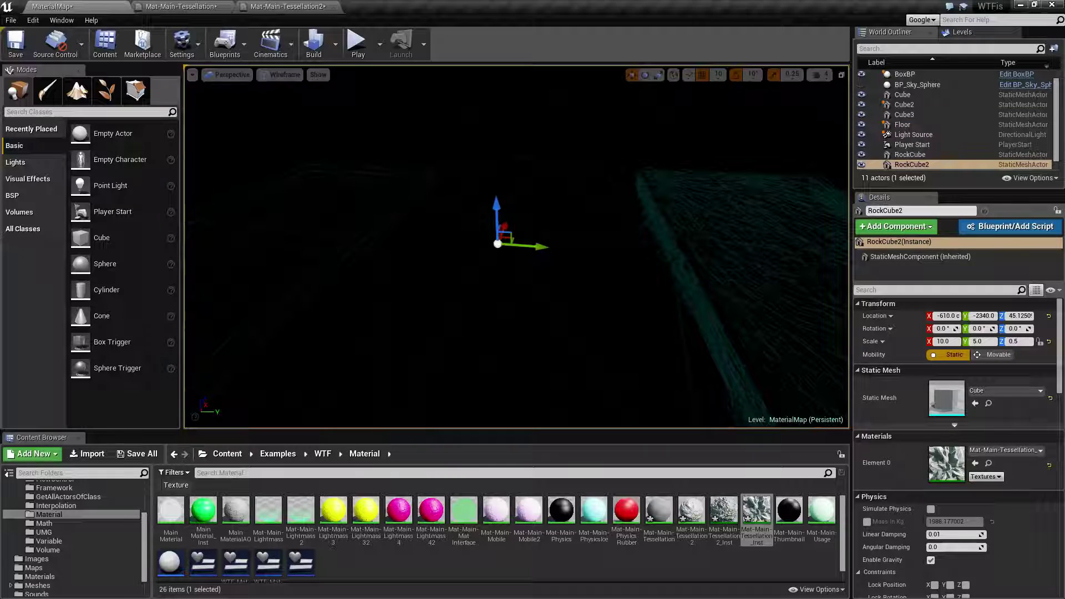
click(620, 248)
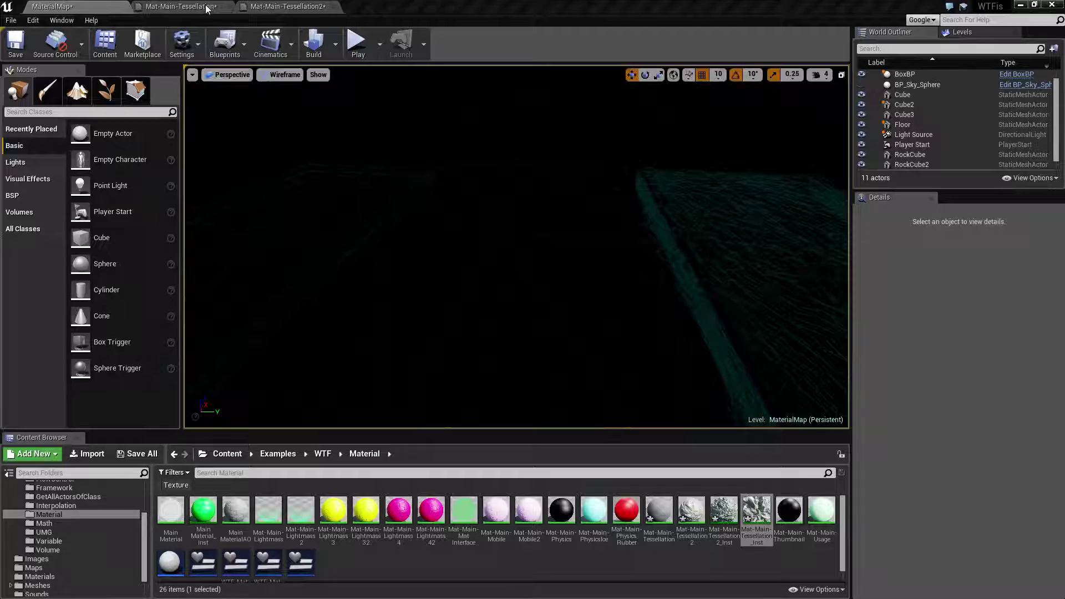
Step: Switch the viewport back to Lit and inspect the displaced surface of RockCube2
click(283, 75)
click(284, 97)
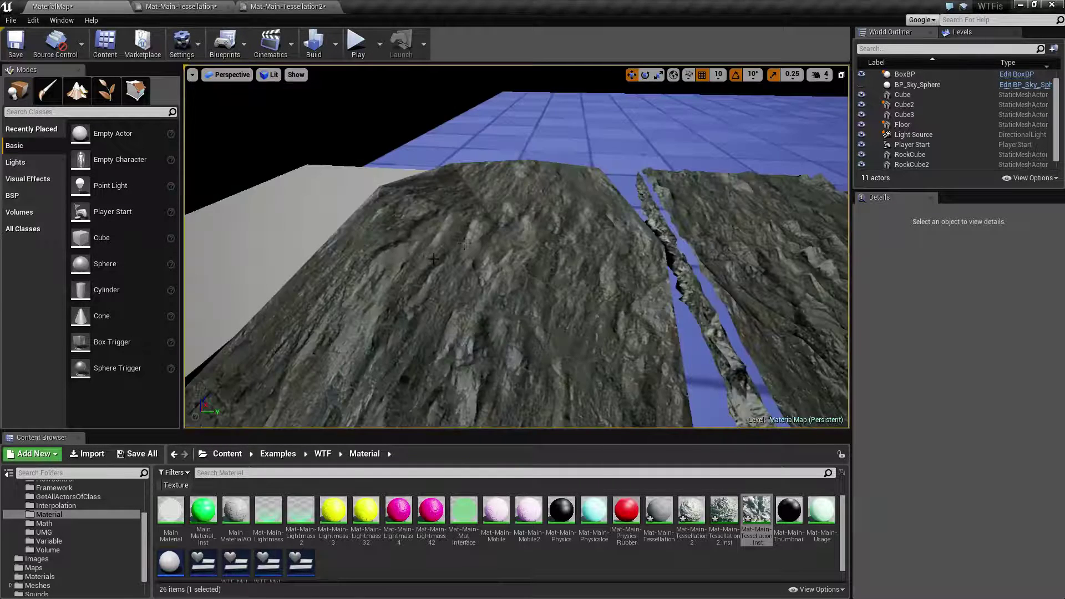
right_drag(465, 237, 502, 262)
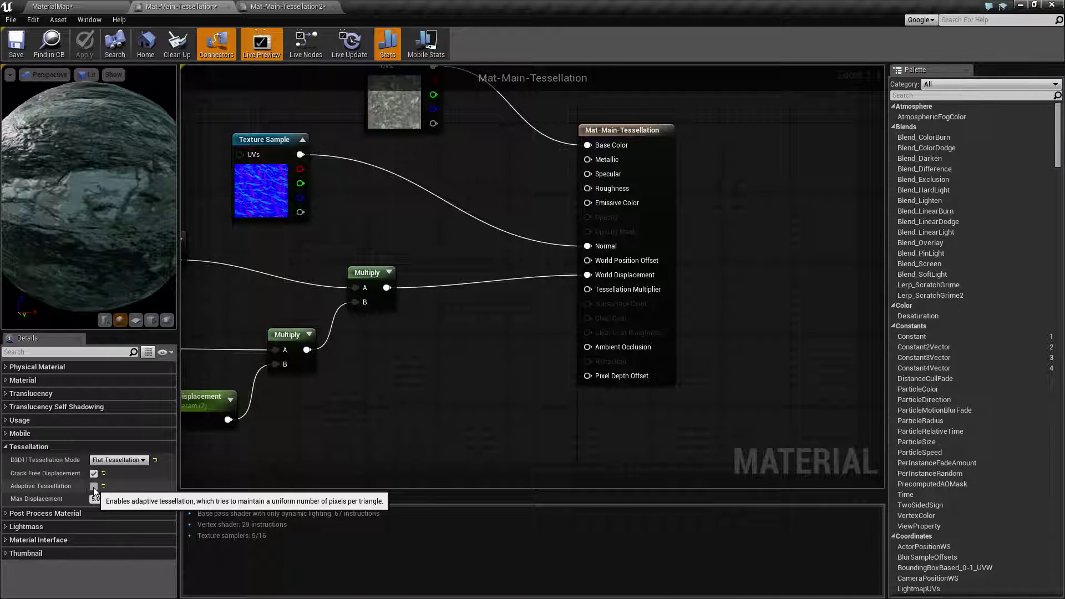
Step: Enable Adaptive Tessellation in Mat-Main-Tessellation, apply the change and view the slabs in the level
click(93, 486)
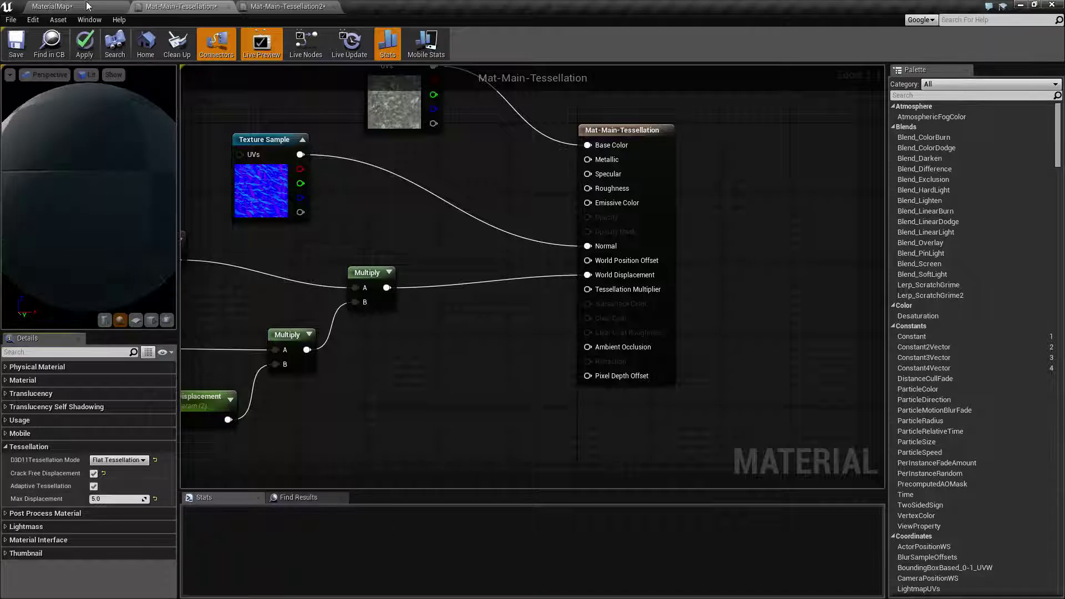
click(86, 44)
click(78, 7)
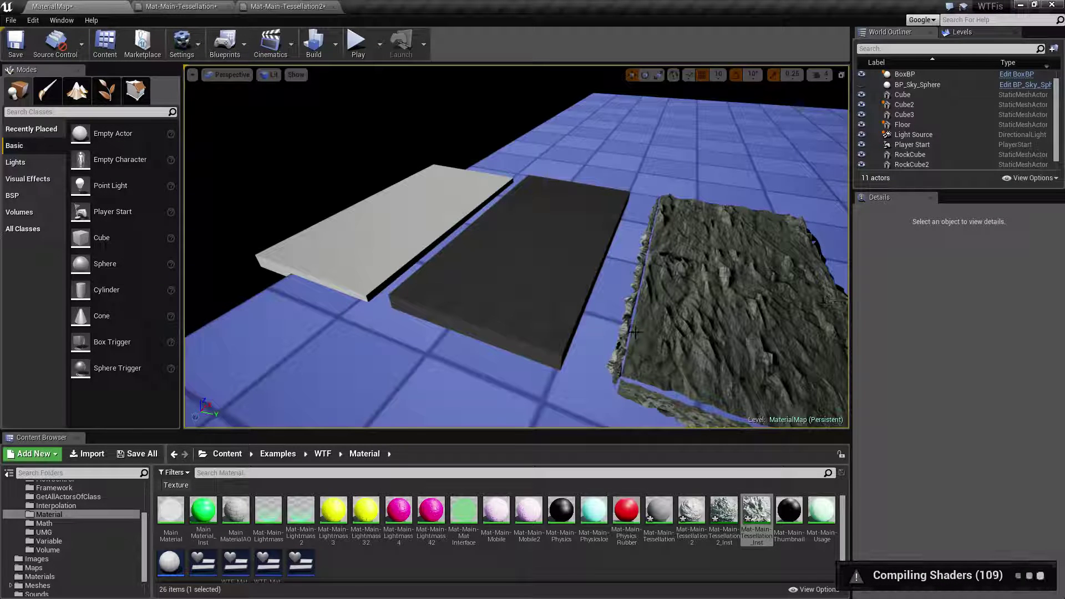
right_drag(634, 332, 671, 330)
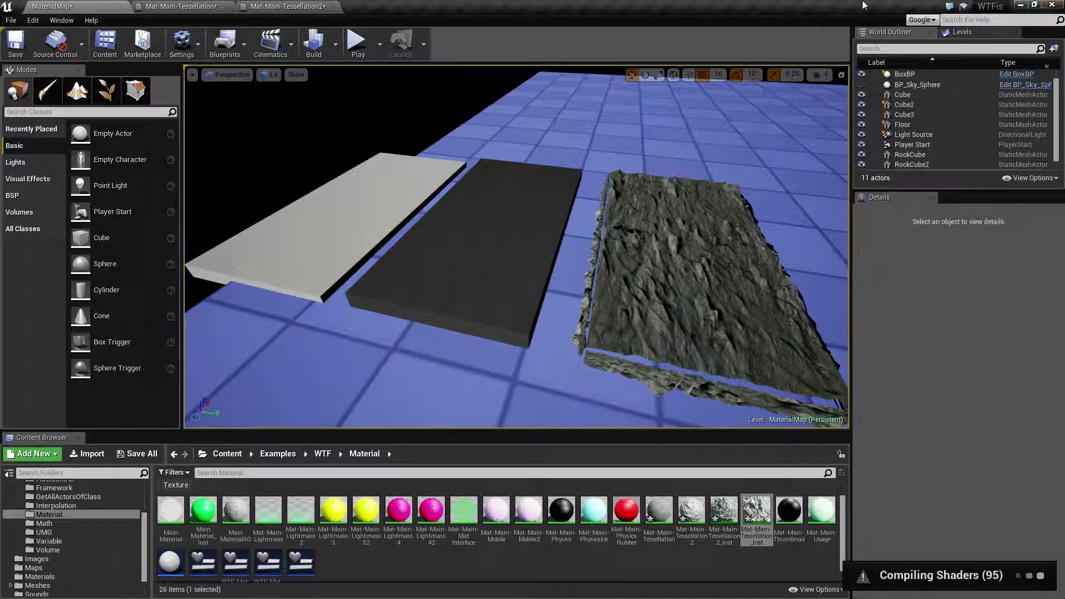
Step: Reset Mat-Main-Tessellation's Max Displacement to its default of 0.0
click(176, 6)
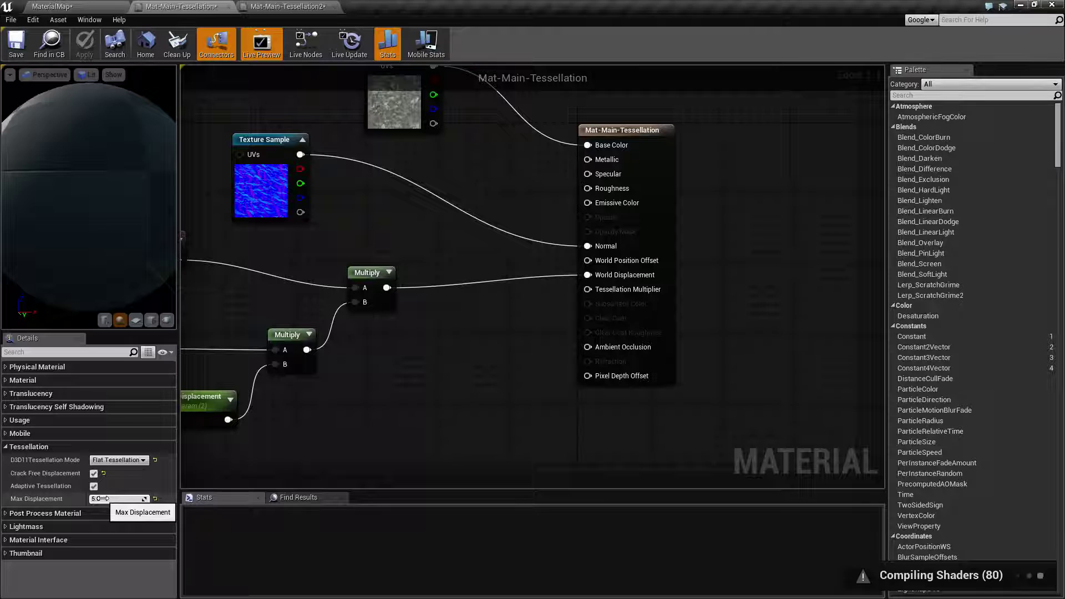
click(156, 499)
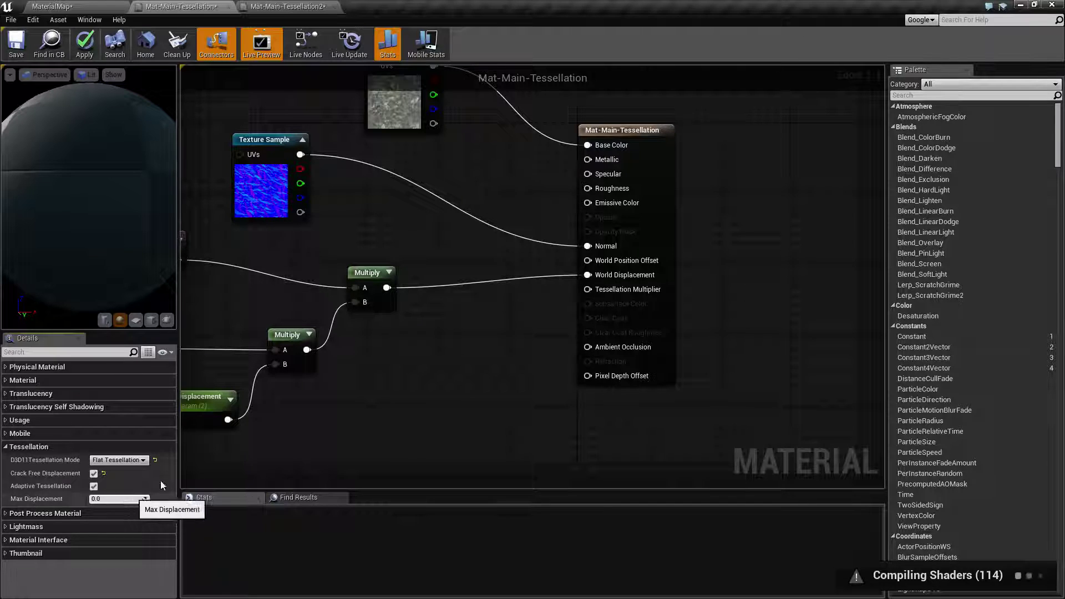
right_drag(405, 443, 588, 431)
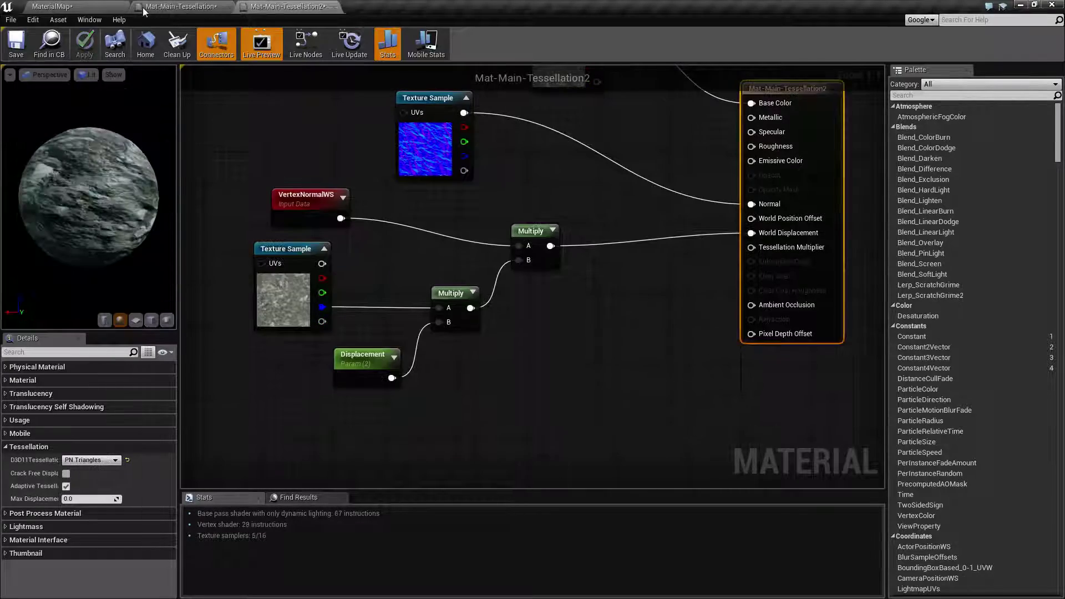
Step: Inspect the slabs in the level, focusing on RockCube2's location, and return to the Mat-Main-Tessellation material
click(61, 6)
right_drag(627, 303, 507, 303)
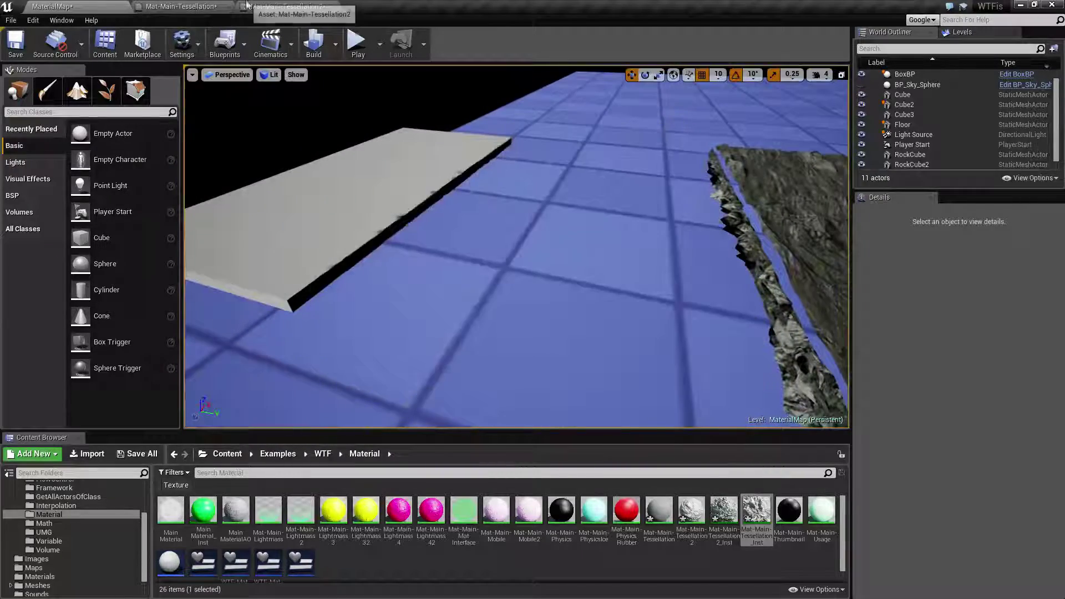
right_drag(516, 247, 482, 244)
click(183, 6)
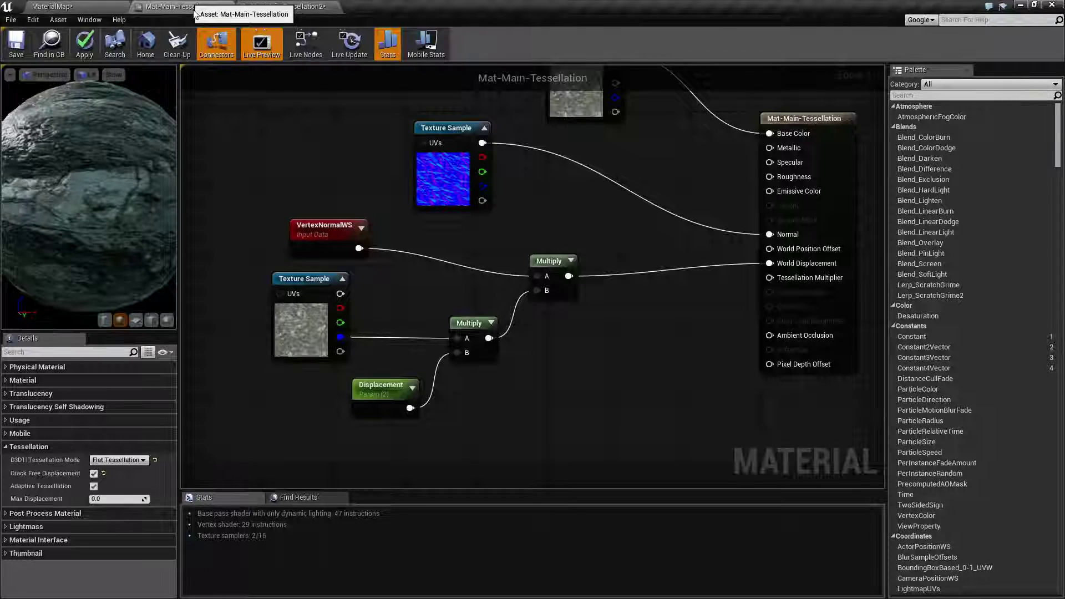